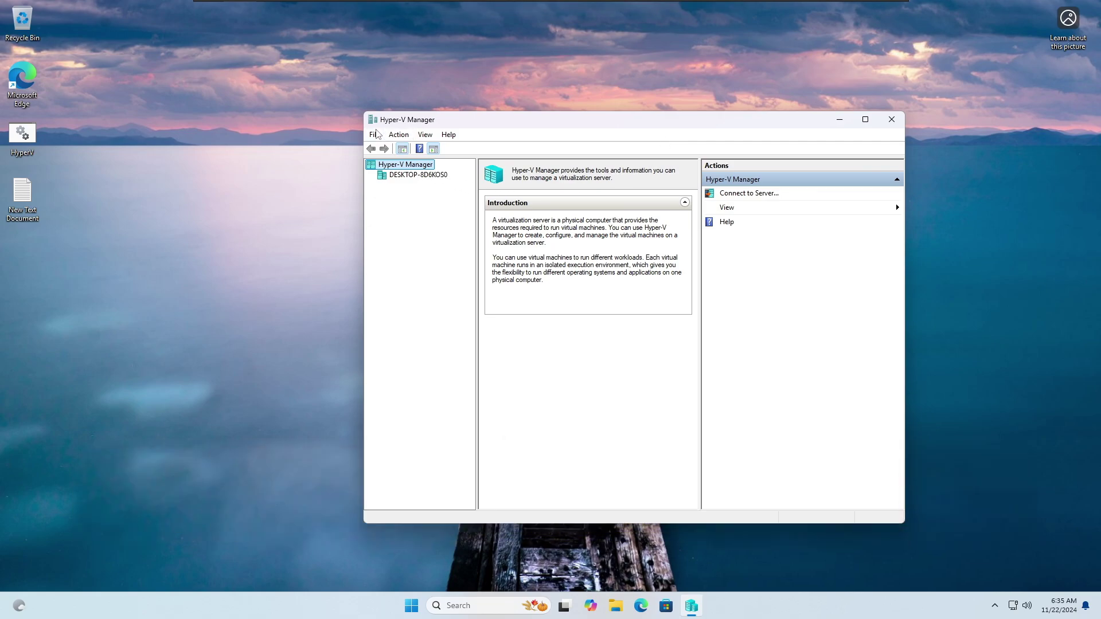
Run winver to confirm Windows 11 Home version 24H2, centring the About Windows dialog.
left_click(374, 134)
mouse_move(400, 136)
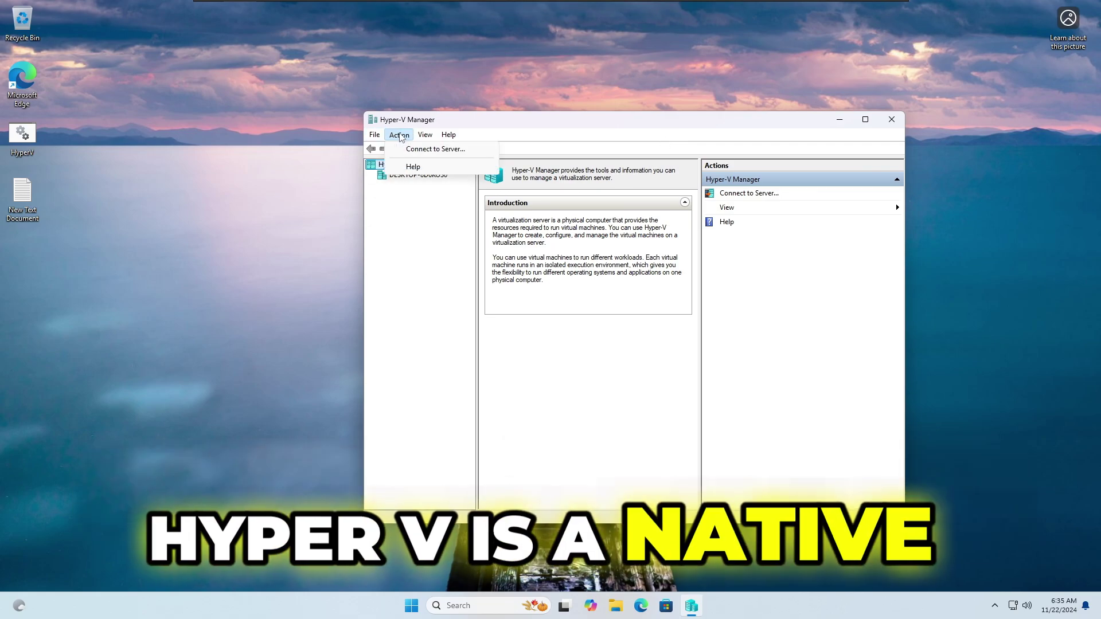
left_click(537, 134)
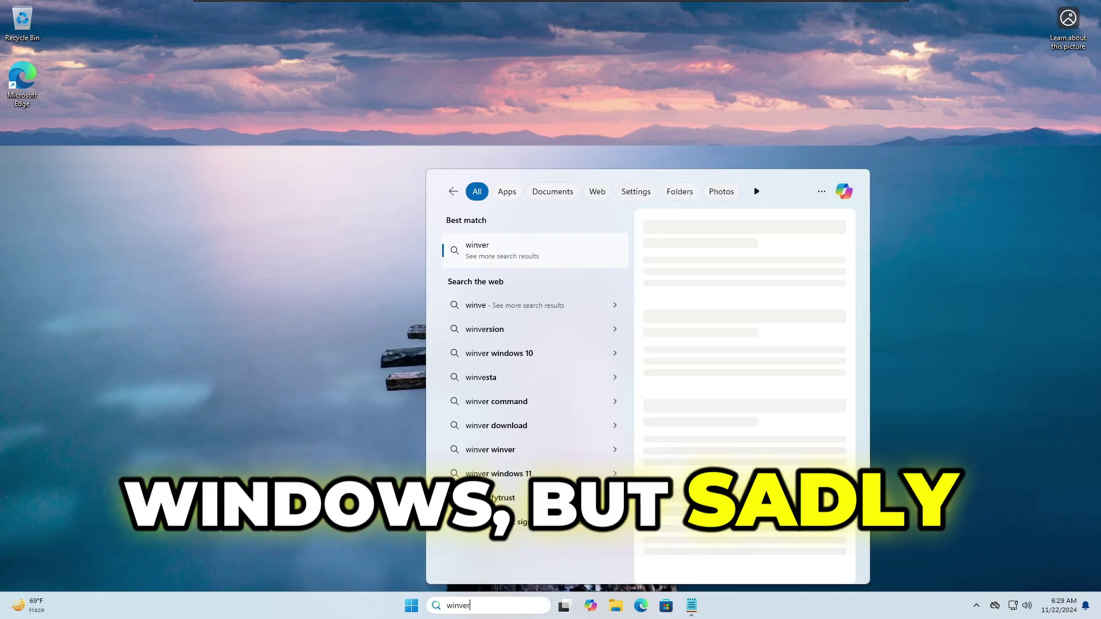
key("Return")
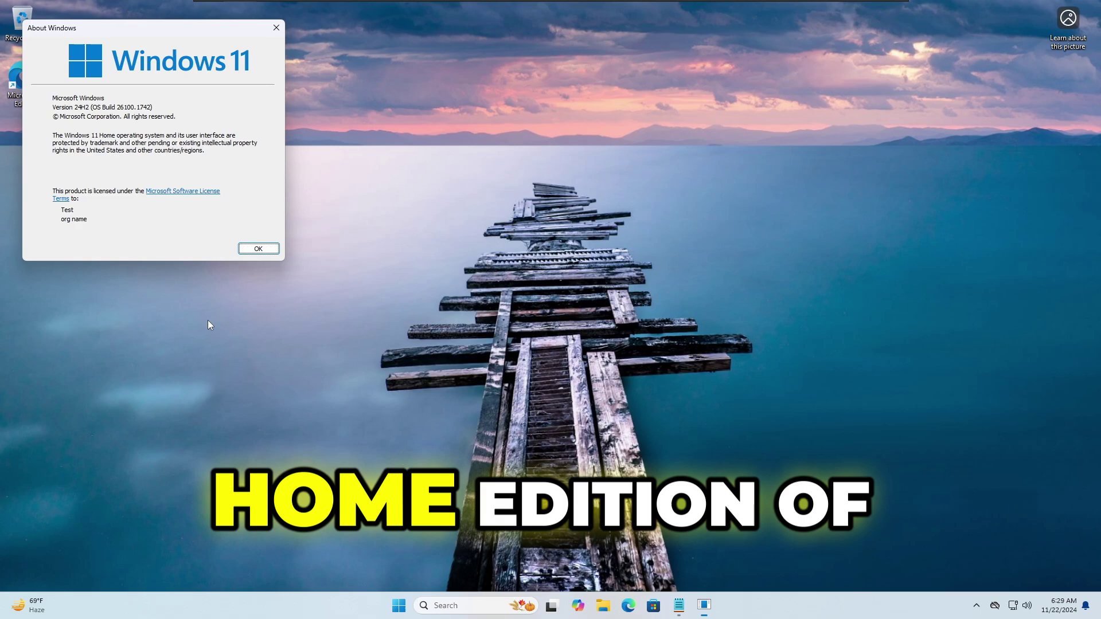
left_click_drag(222, 26, 651, 159)
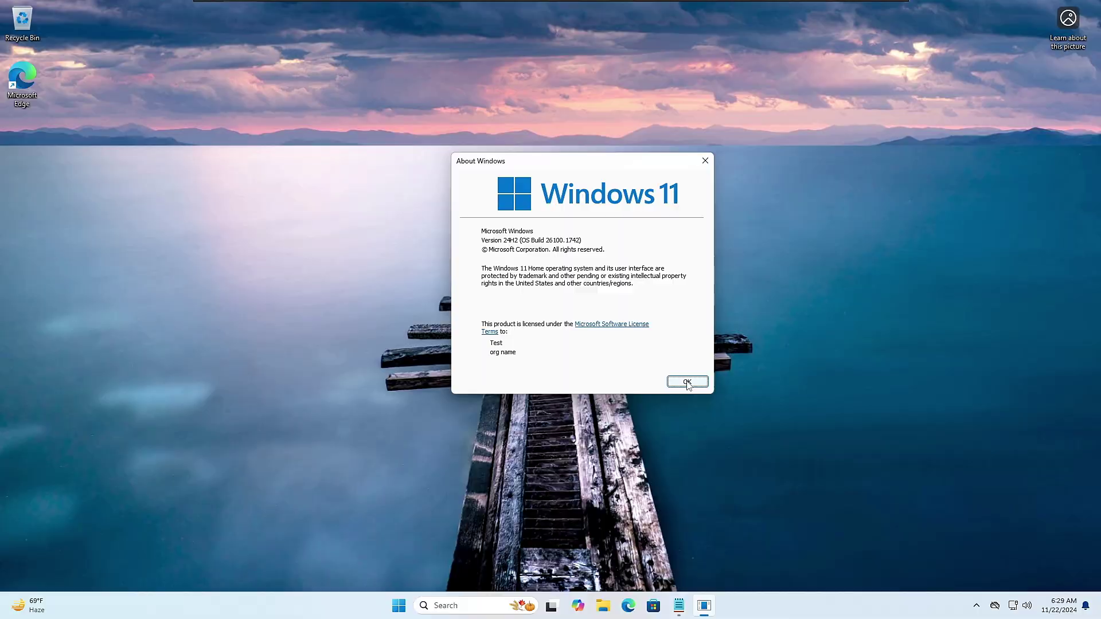
Close About Windows and open 'Turn Windows features on or off' by searching 'hyper'.
left_click(688, 383)
left_click(464, 607)
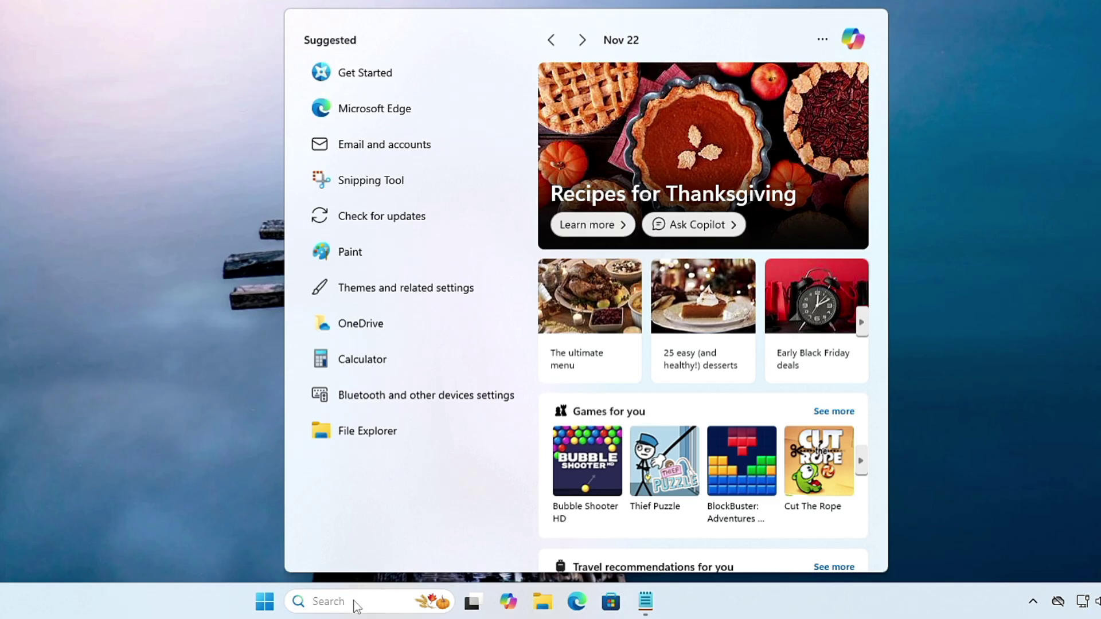
type("hy")
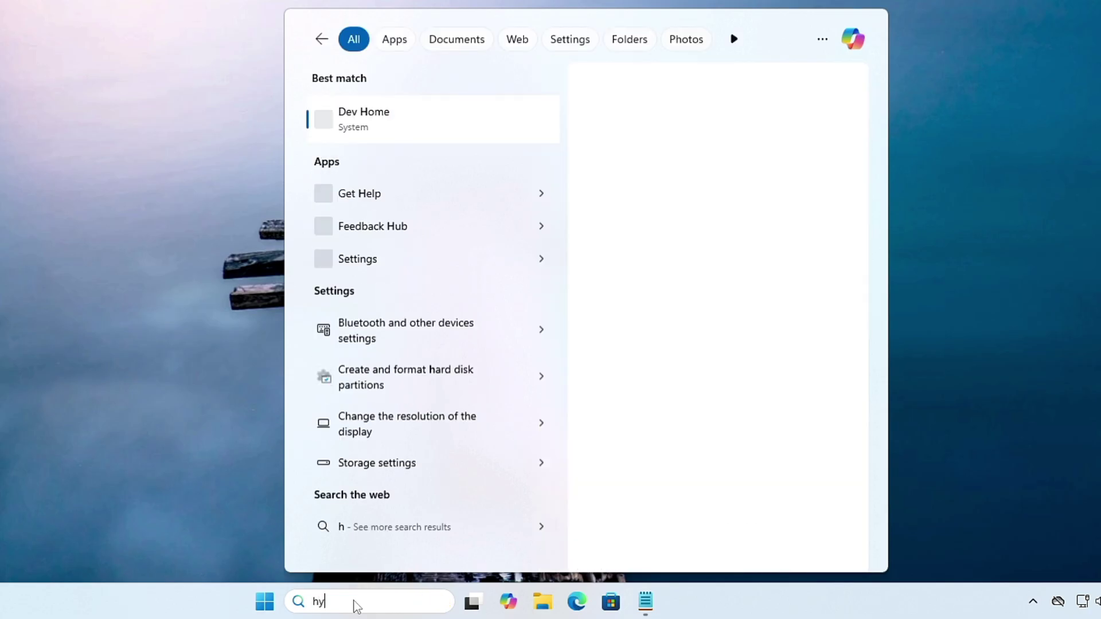
type("per")
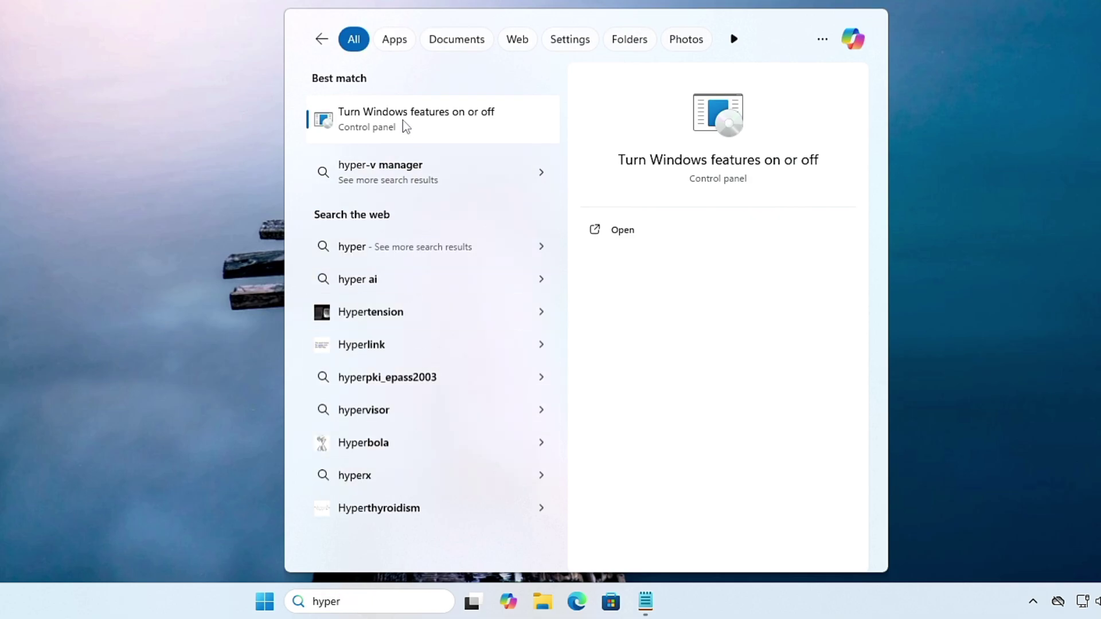
left_click(441, 122)
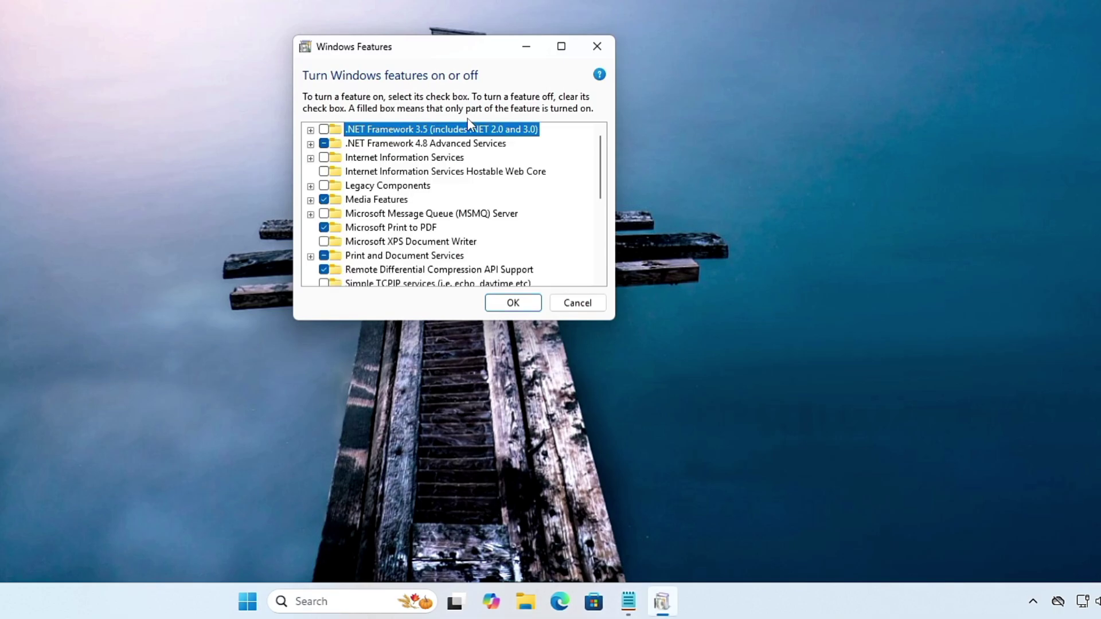
Scroll through the Windows Features list, confirm there is no Hyper-V entry, and close it.
left_click(411, 158)
key("Down")
key("Down")
key("Down")
key("Down")
key("Down")
key("Down")
key("Down")
key("Down")
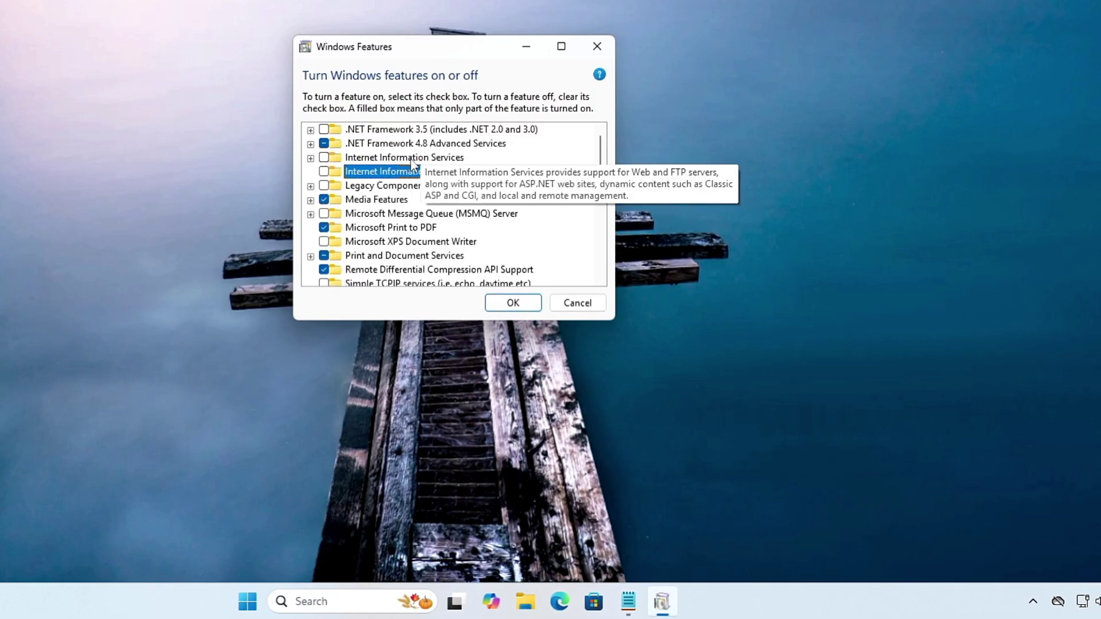
key("Down")
key("Down")
key("Down")
key("Down")
key("Down")
key("Down")
key("Down")
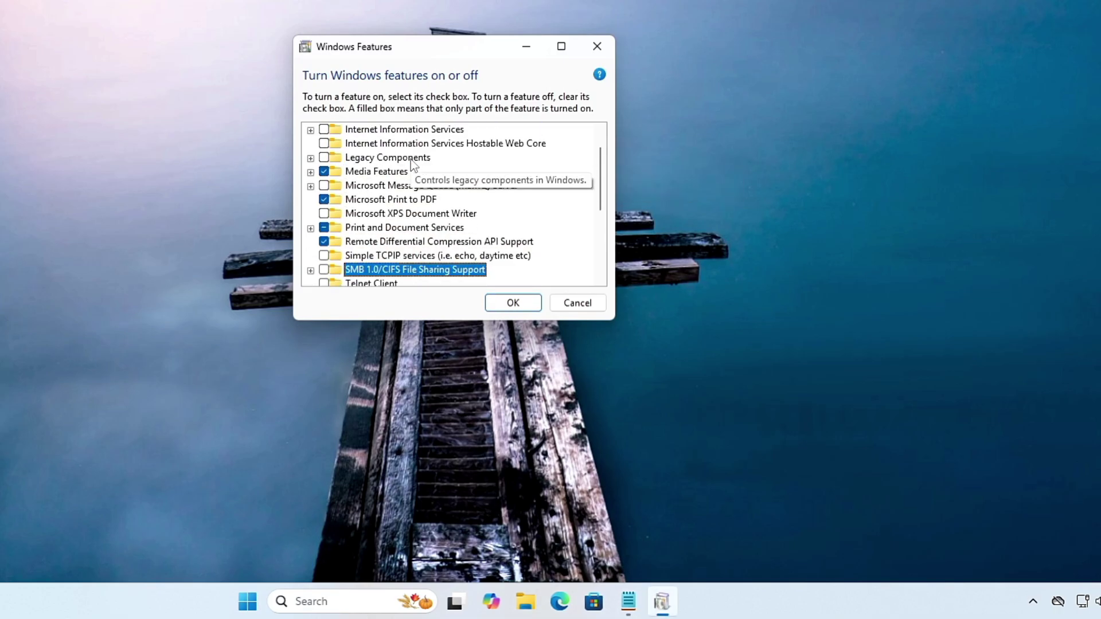
key("Down")
key("Down")
key("Down")
key("Down")
key("Down")
key("Down")
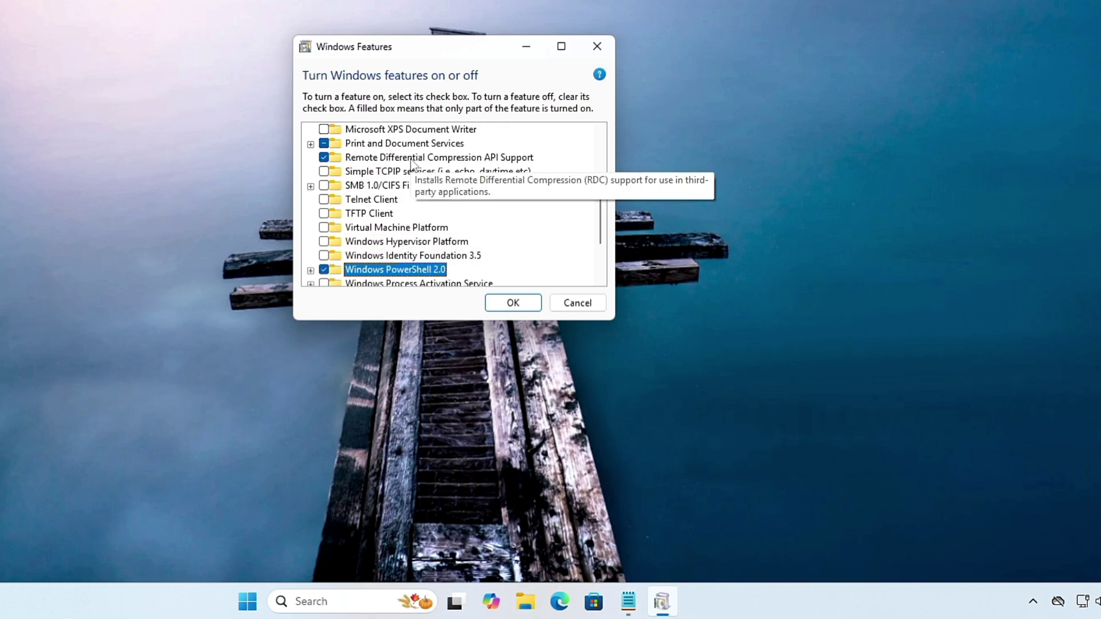
key("Up")
key("Up")
key("Up")
key("Up")
key("Up")
key("Up")
key("Up")
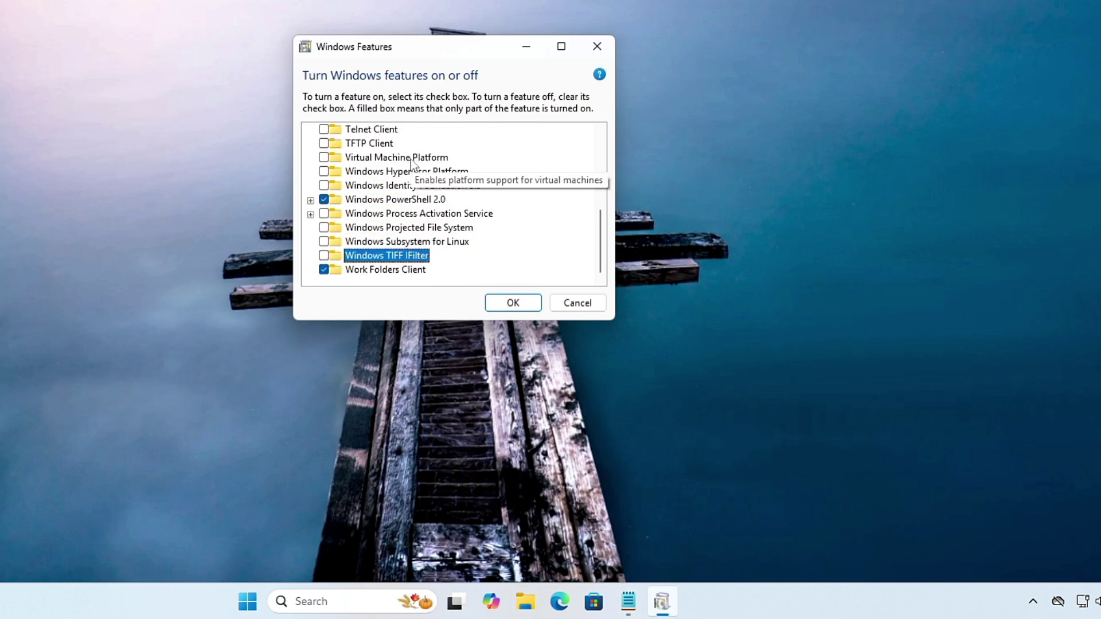
key("Escape")
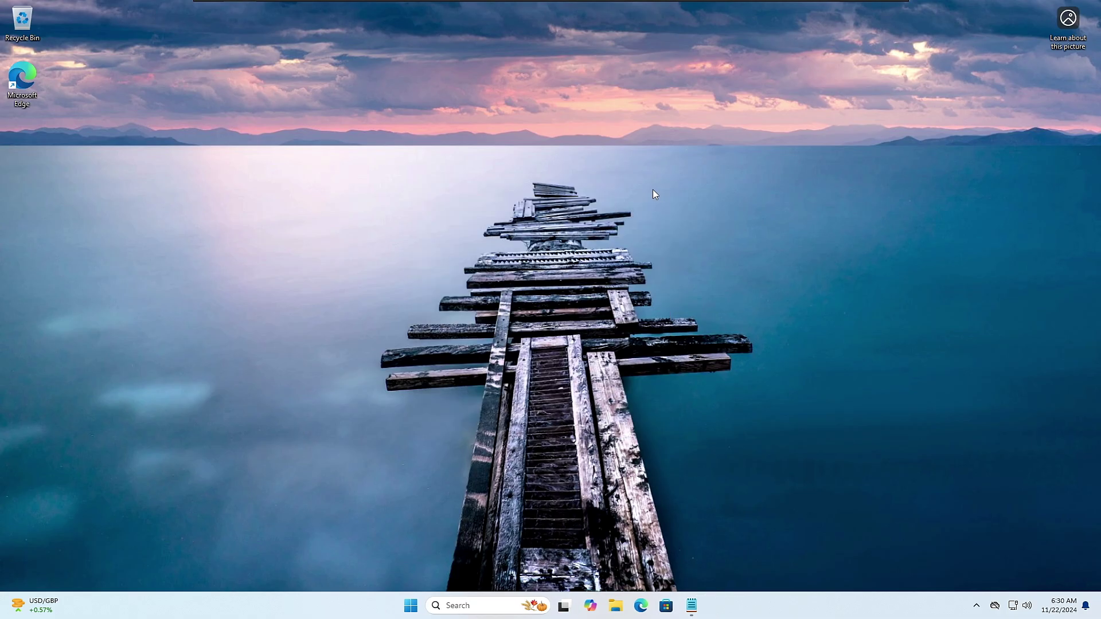
Create a new desktop text document and paste the DISM Hyper-V batch script into it in Notepad.
right_click(448, 181)
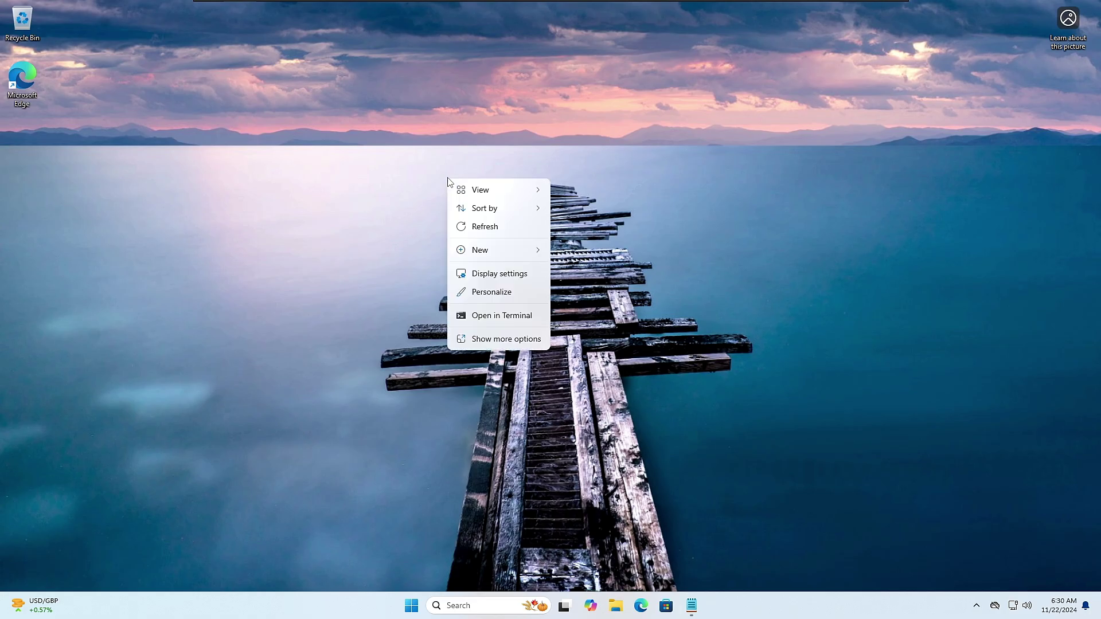
mouse_move(448, 265)
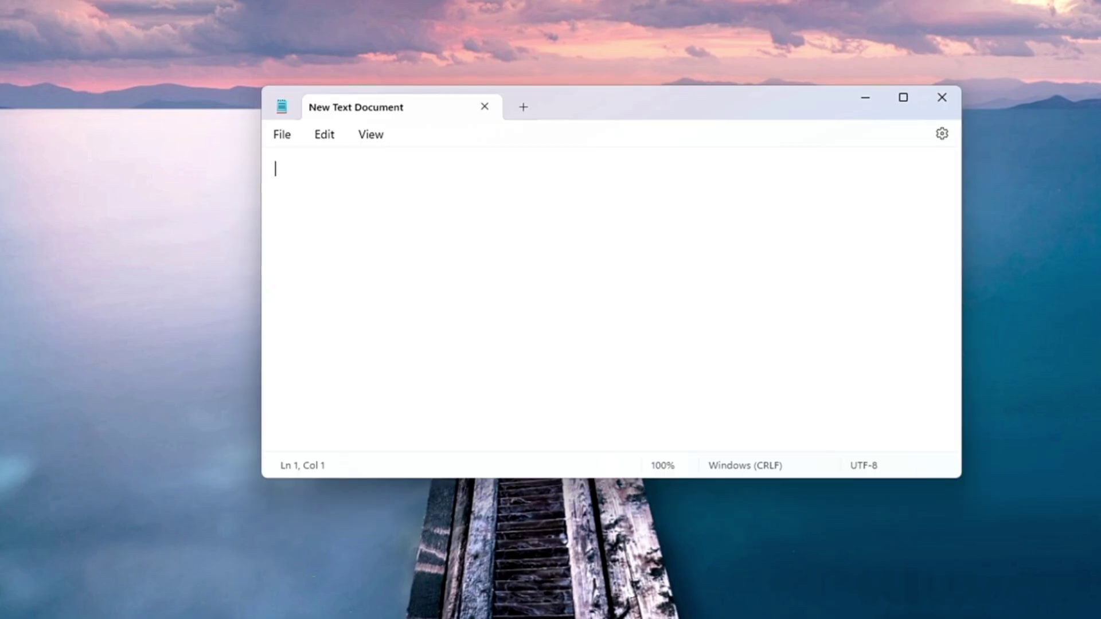
type("pushd \"%~dp0\"  dir /b %SystemRoot%\\servicing\\Packages\\*Hyper-V*.mum >hyper-v.txt  for /f %%i in ('findstr /i . hyper-v.txt 2^>nul') do dism /online /norestart /add-package:\"%SystemRoot%\\servicing\\Packages\\%%i\"  del hyper-v.txt  Dism /online /enable-feature /featurename:Microsoft-Hyper-V -All /LimitAccess /ALL  pause")
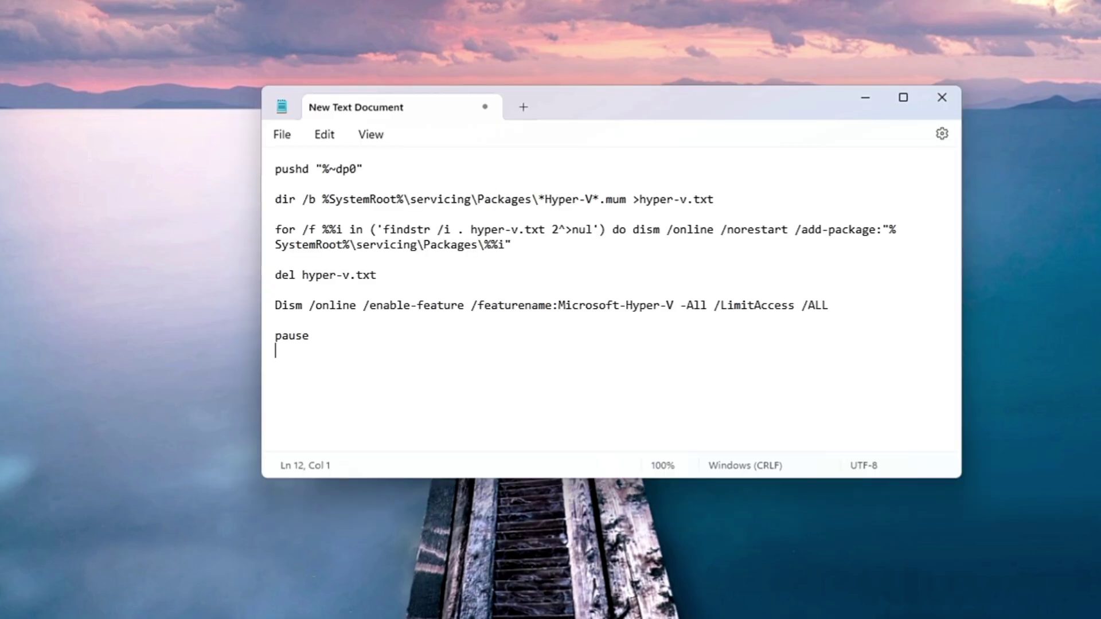
left_click_drag(275, 350, 282, 160)
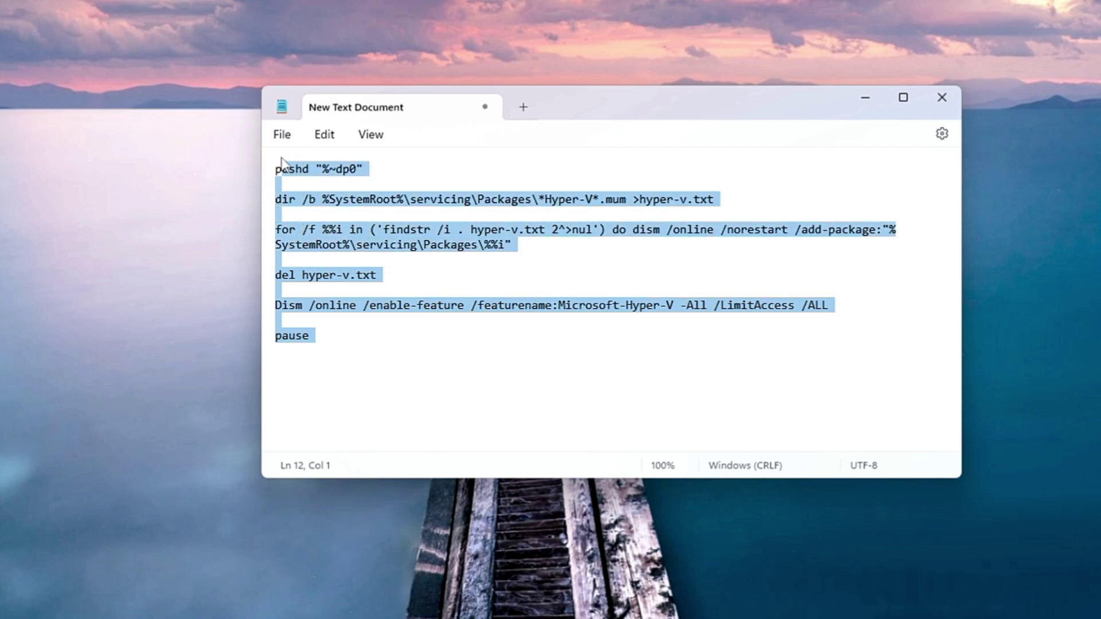
left_click(312, 335)
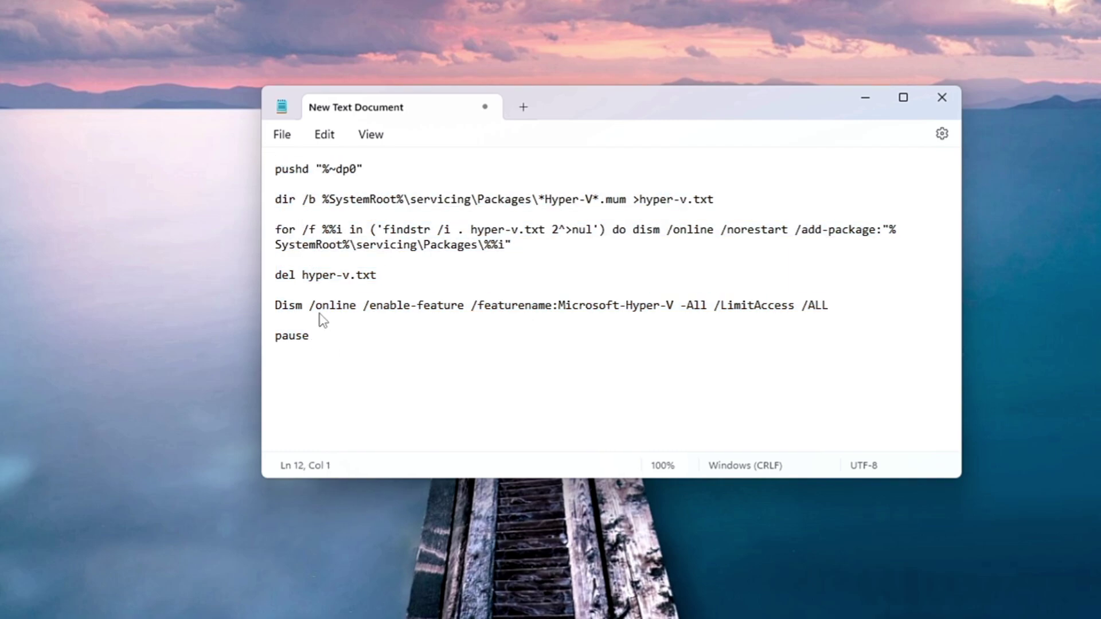
left_click_drag(318, 352, 281, 171)
left_click(329, 289)
Save the script to the Desktop as HyperV.bat with the All files type.
left_click(283, 135)
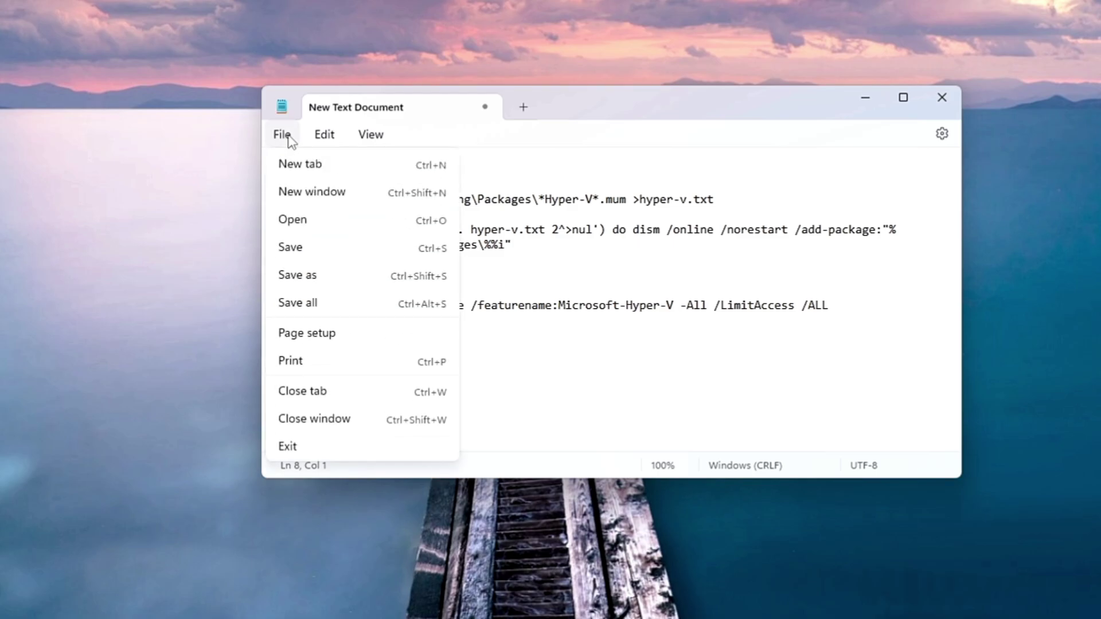
left_click(339, 278)
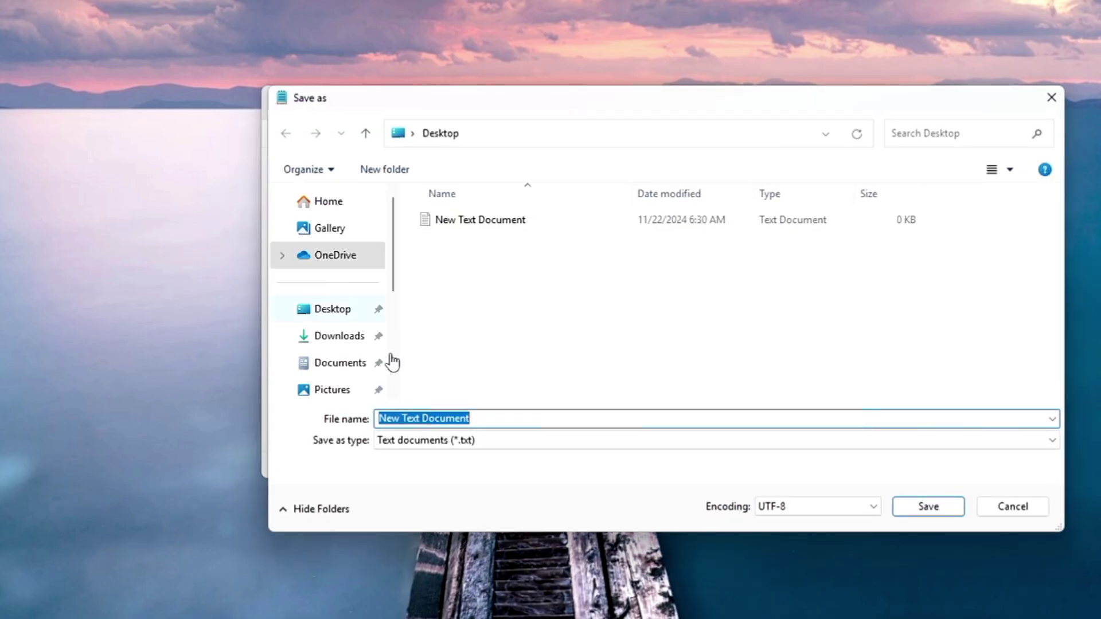
left_click(496, 442)
left_click(422, 468)
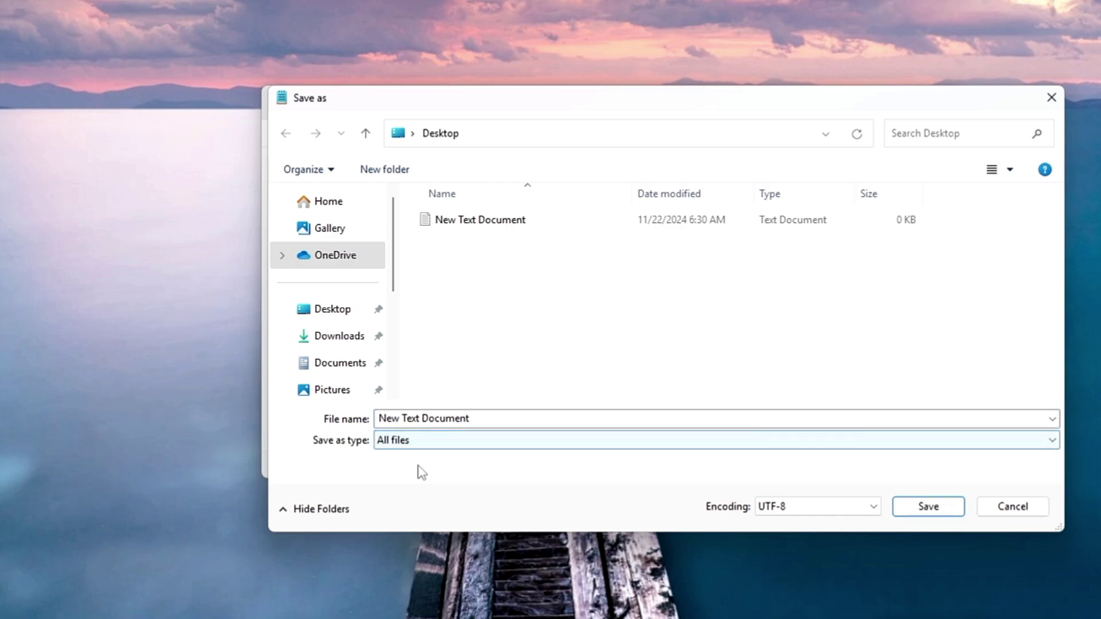
key("shift+Tab")
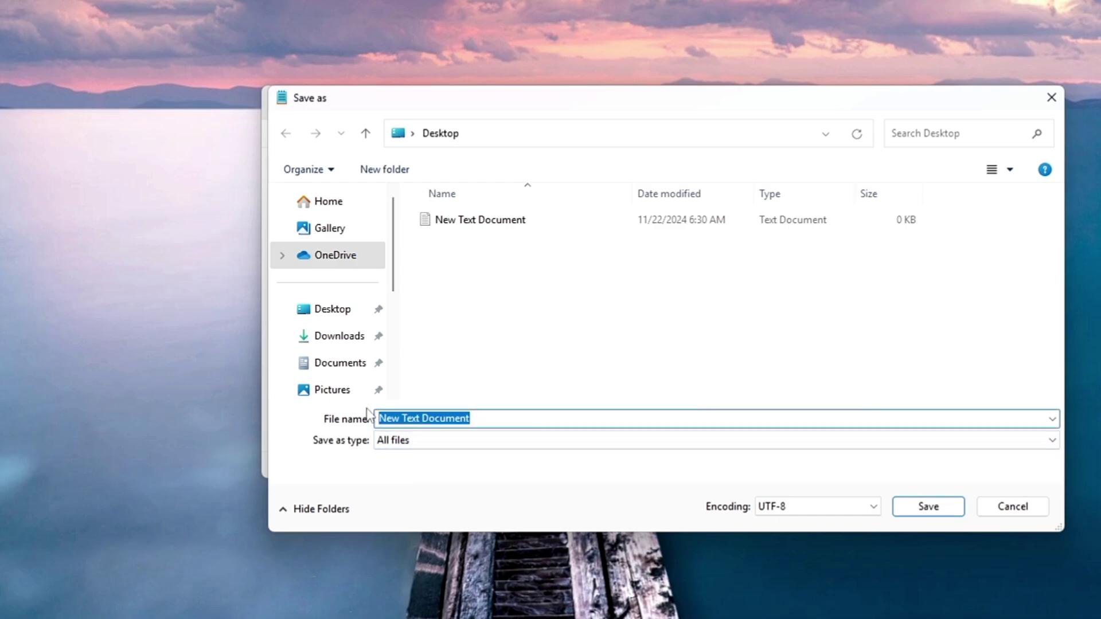
type("Hyper")
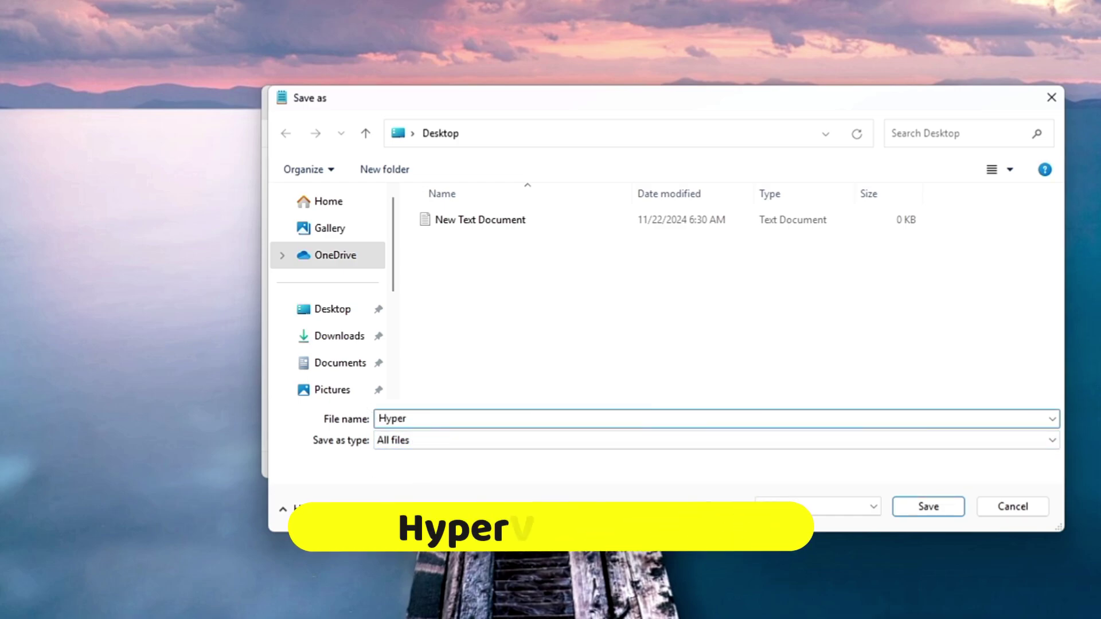
type("V")
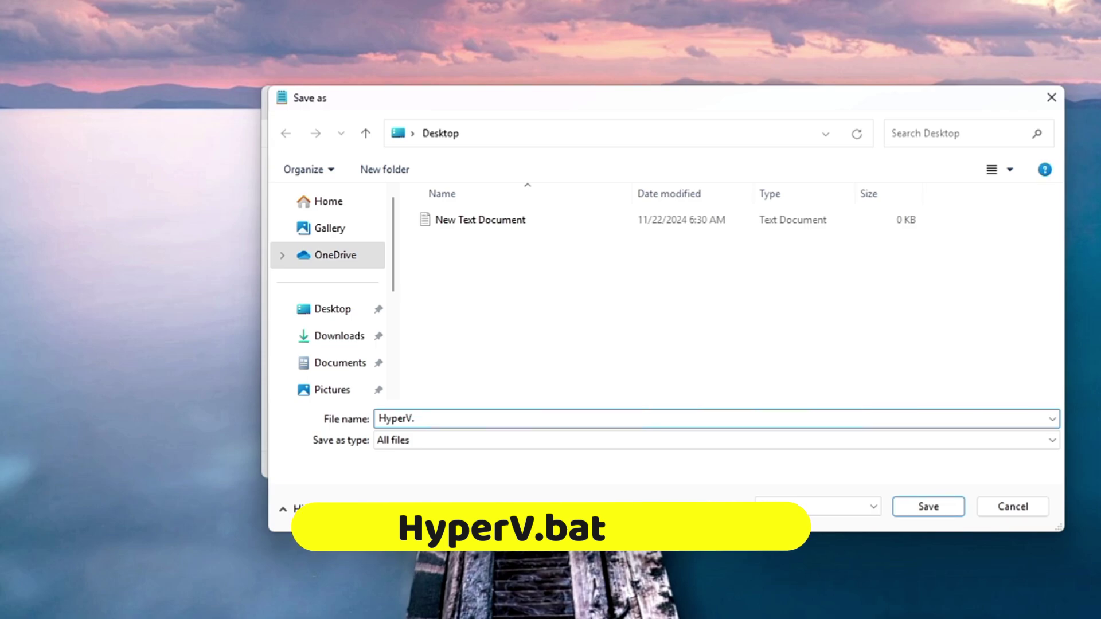
type(".bat")
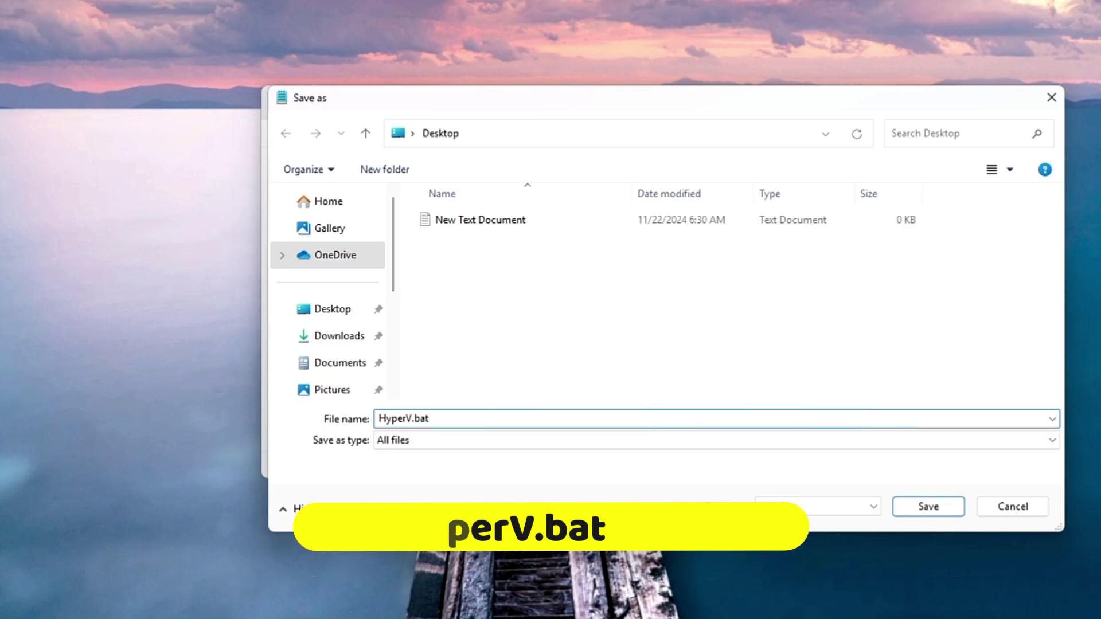
left_click(335, 315)
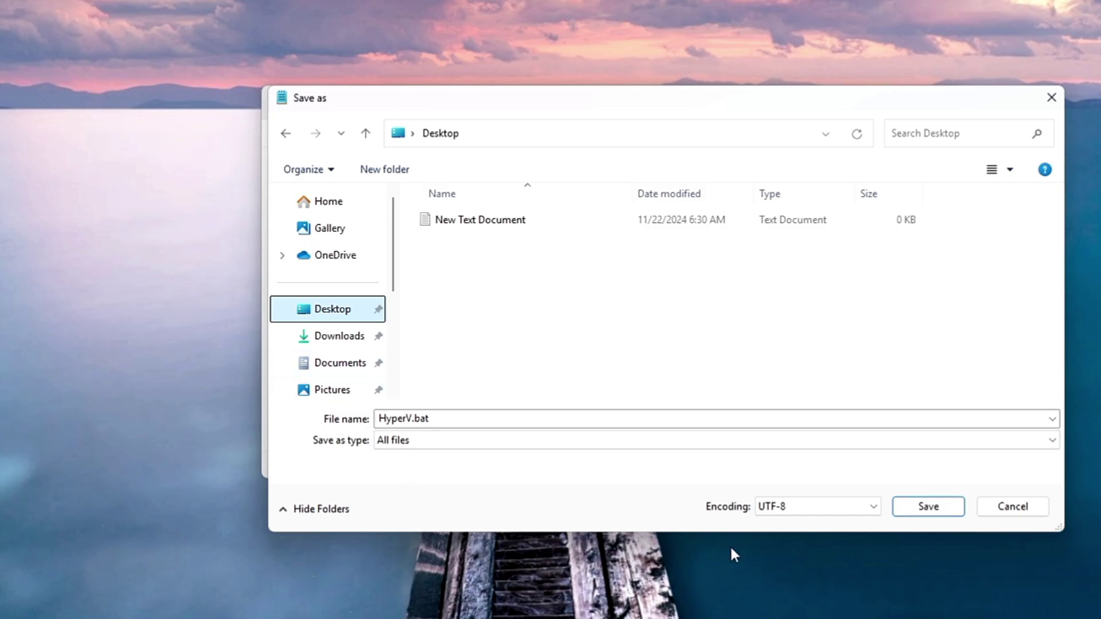
left_click(936, 510)
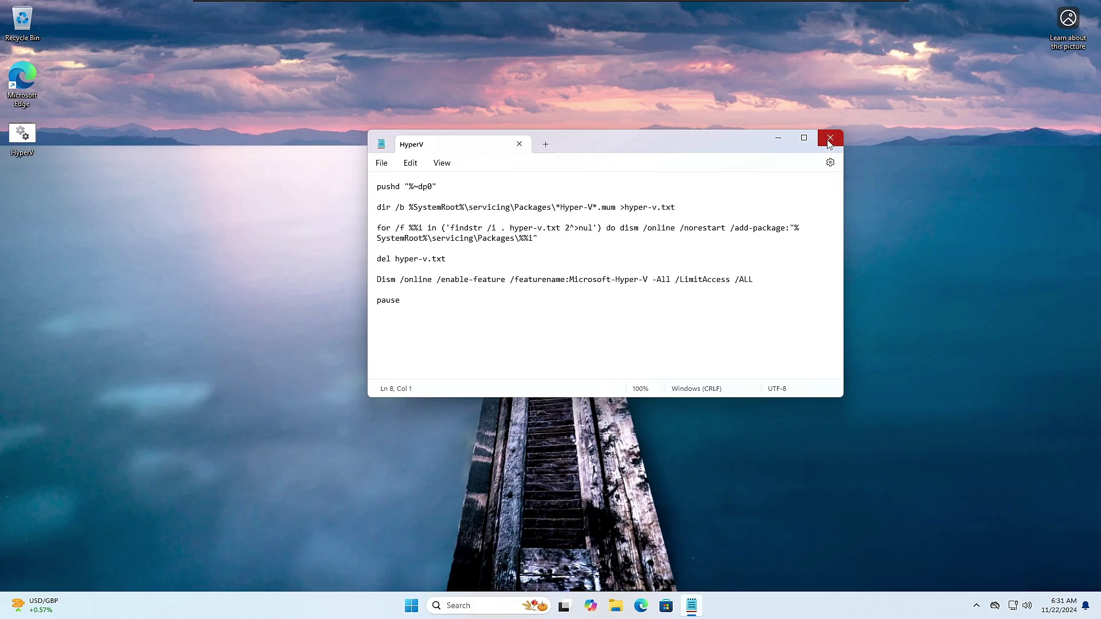
Close Notepad, line up HyperV and New Text Document on the left, and run HyperV as administrator.
left_click(941, 99)
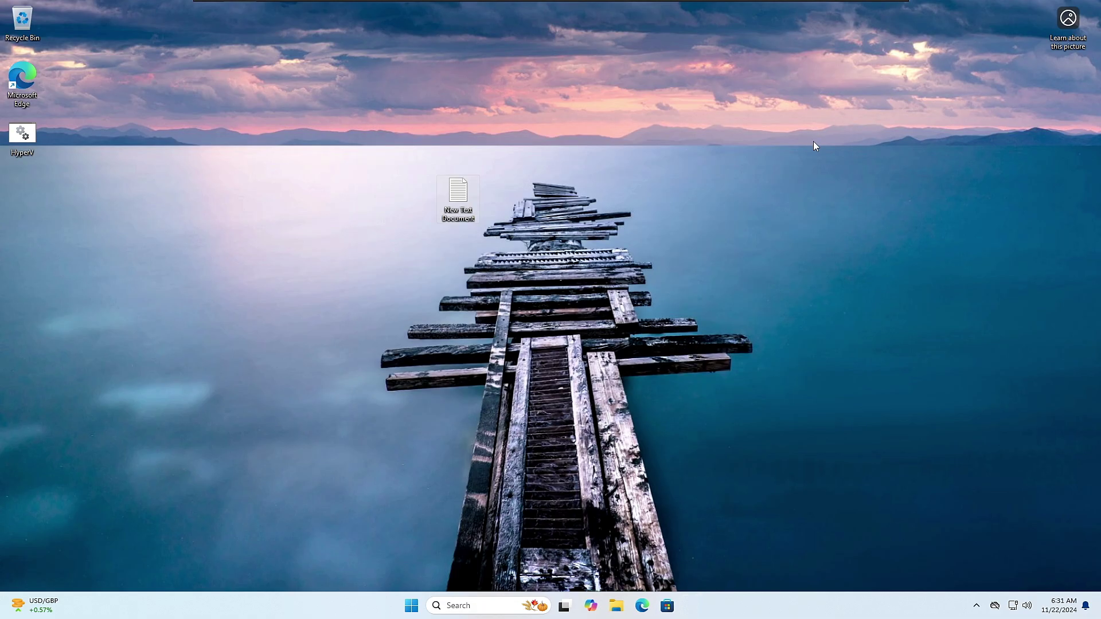
left_click_drag(20, 146, 39, 158)
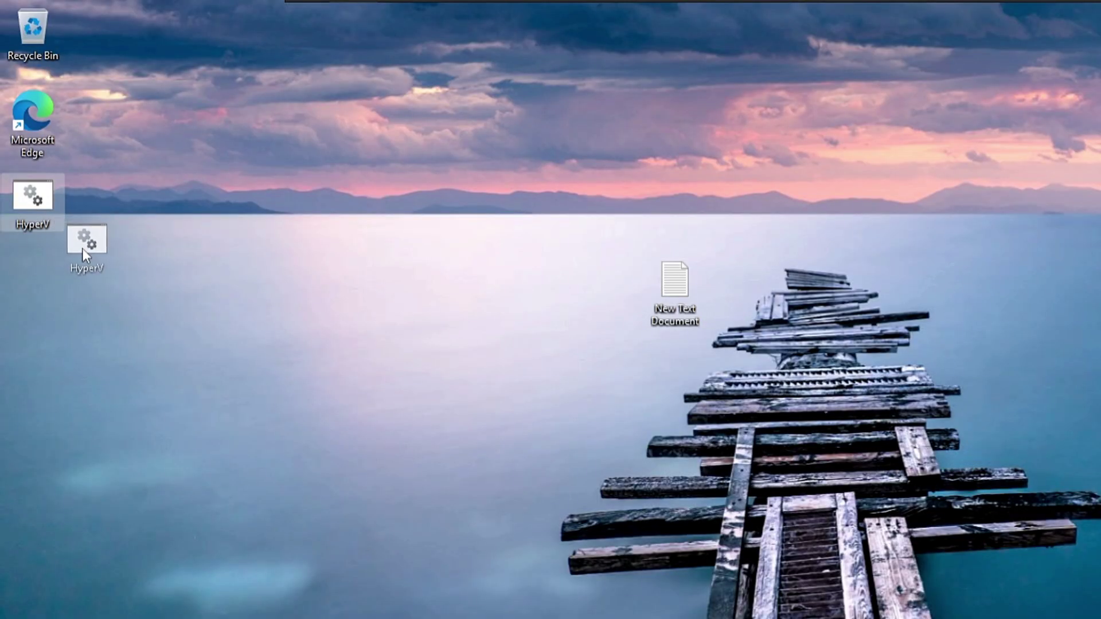
left_click_drag(82, 247, 62, 229)
left_click_drag(660, 298, 68, 266)
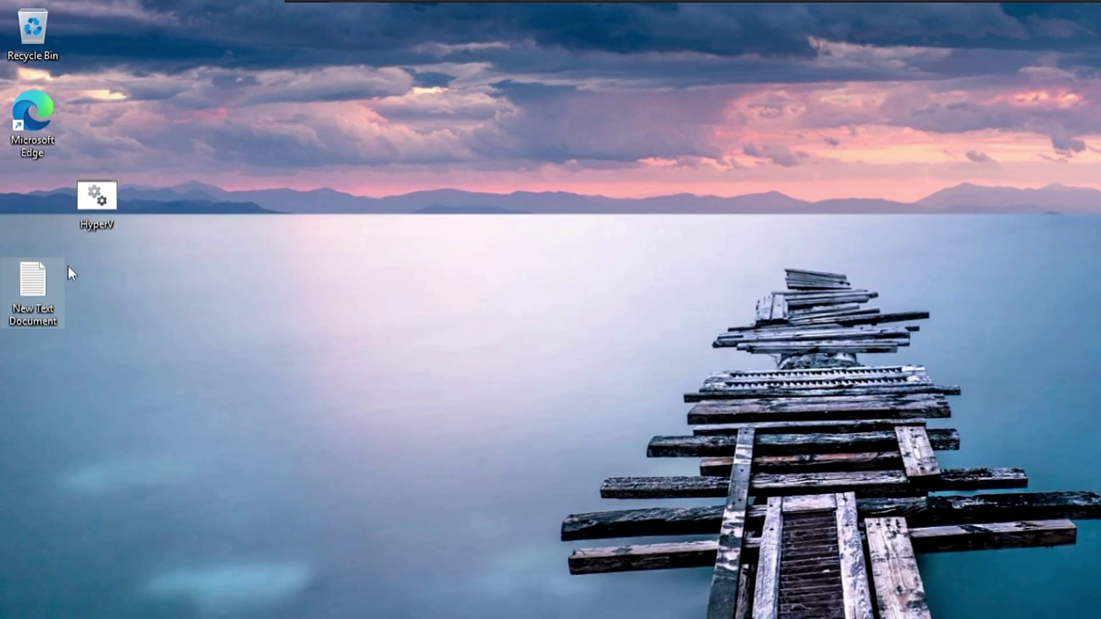
left_click_drag(93, 197, 42, 200)
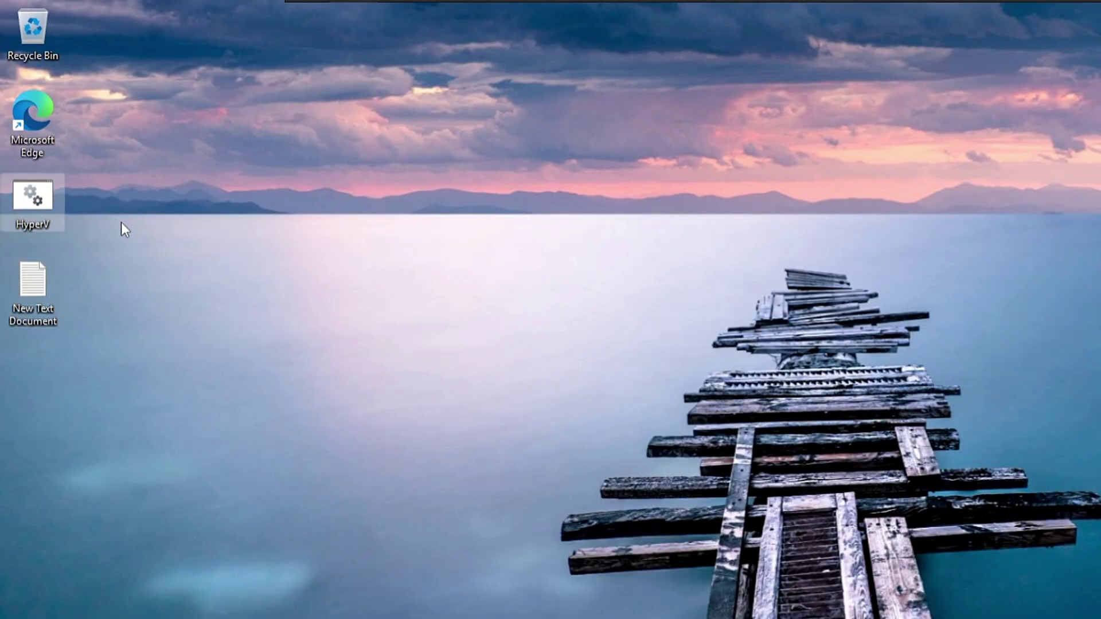
right_click(41, 199)
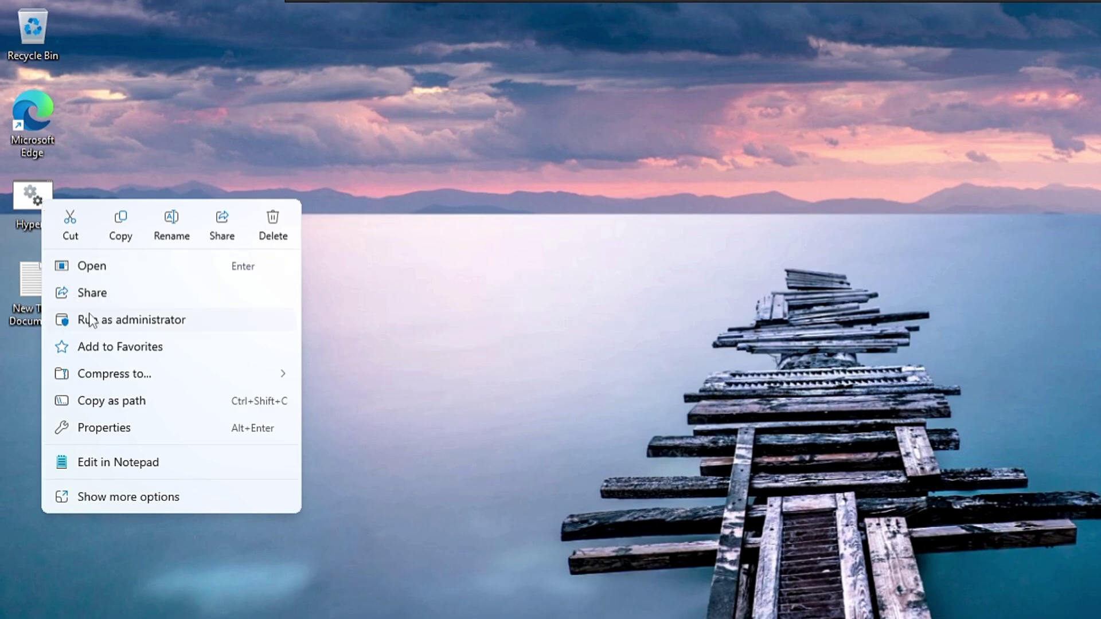
left_click(126, 325)
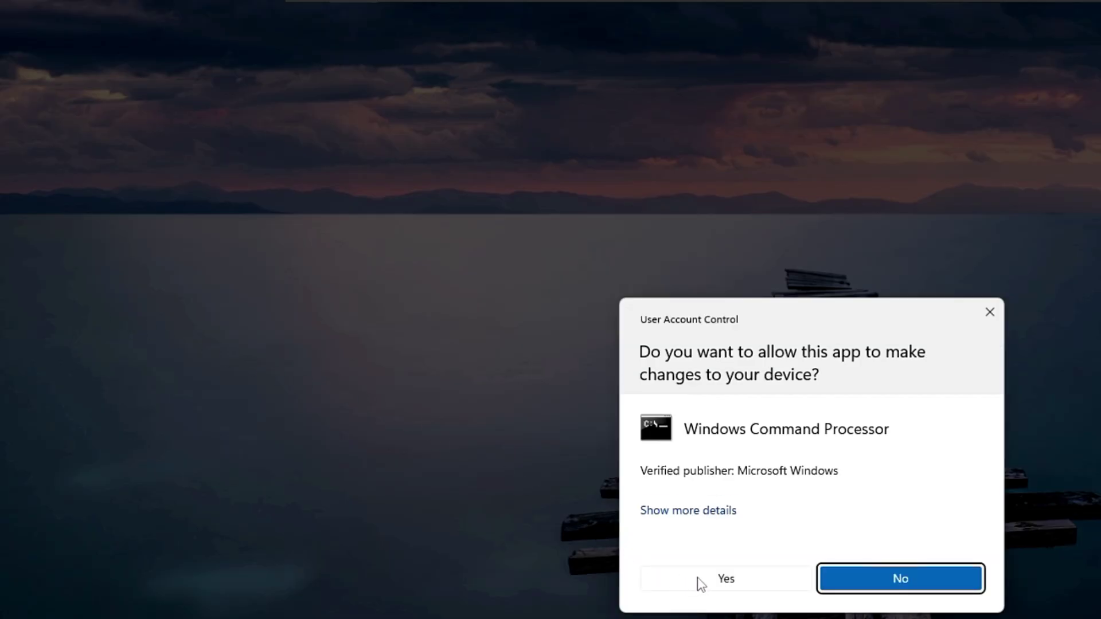
Approve the UAC prompt, let the script enable Microsoft-Hyper-V, and answer Y to restart.
left_click(699, 579)
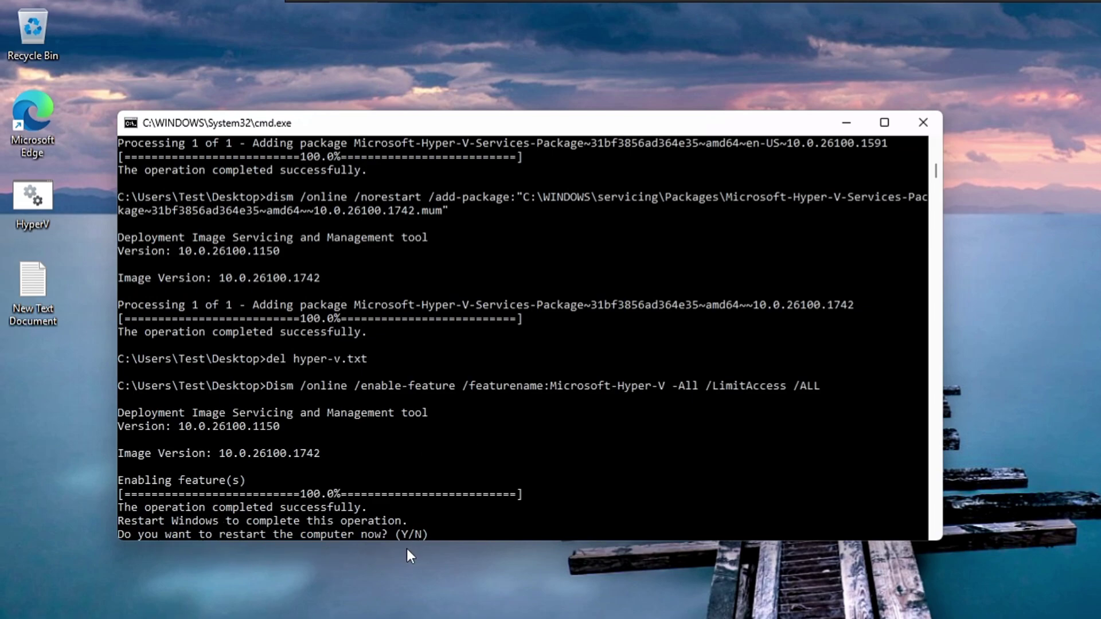
type("Y")
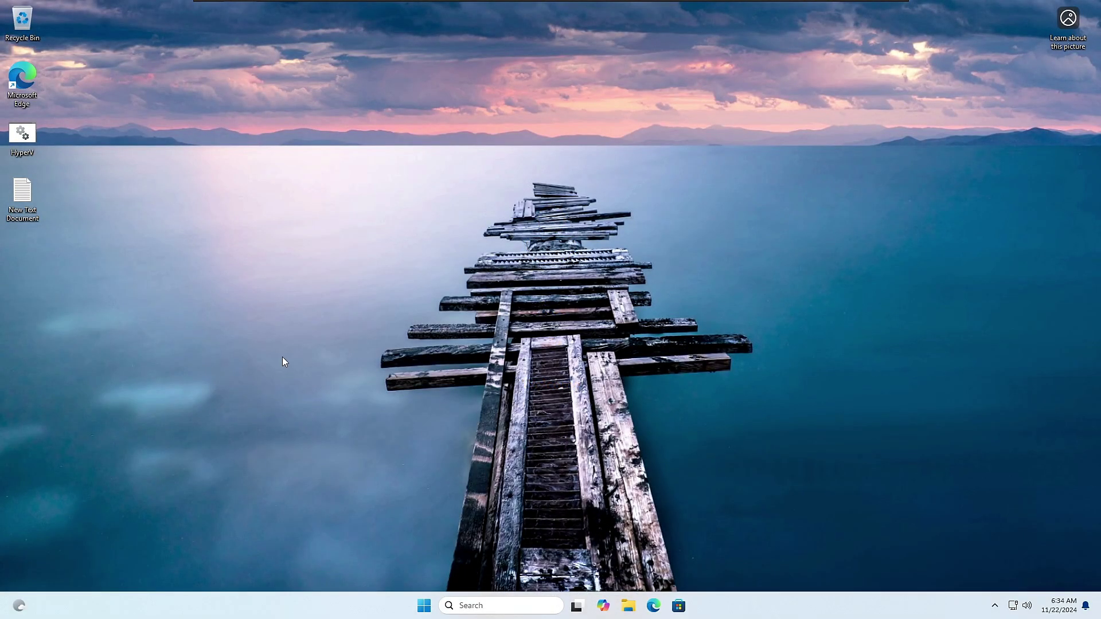
left_click(497, 607)
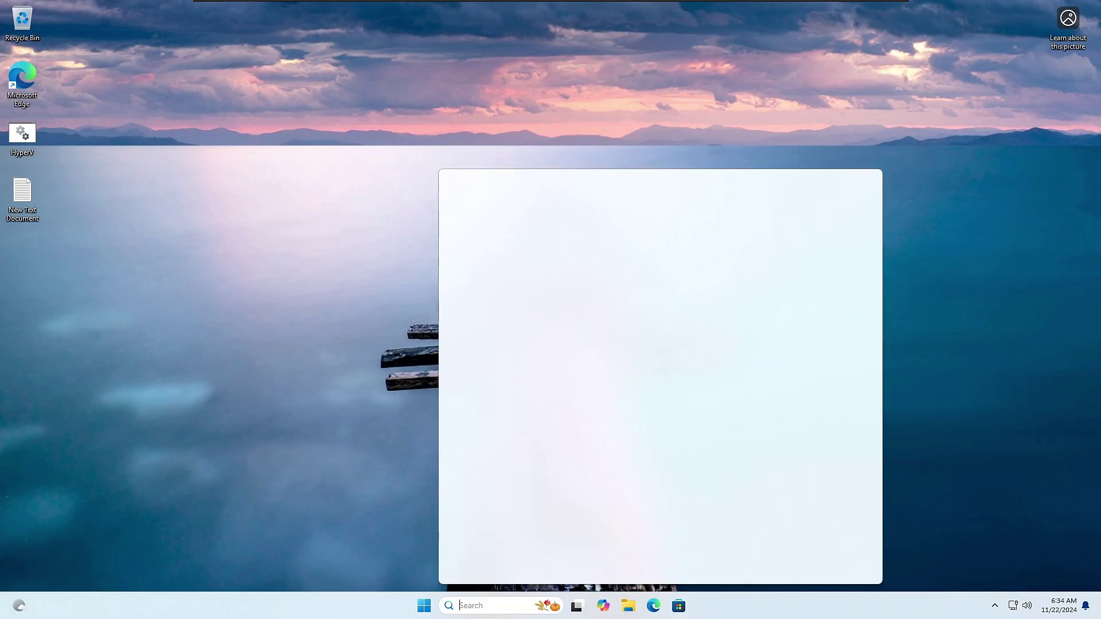
type("winvw")
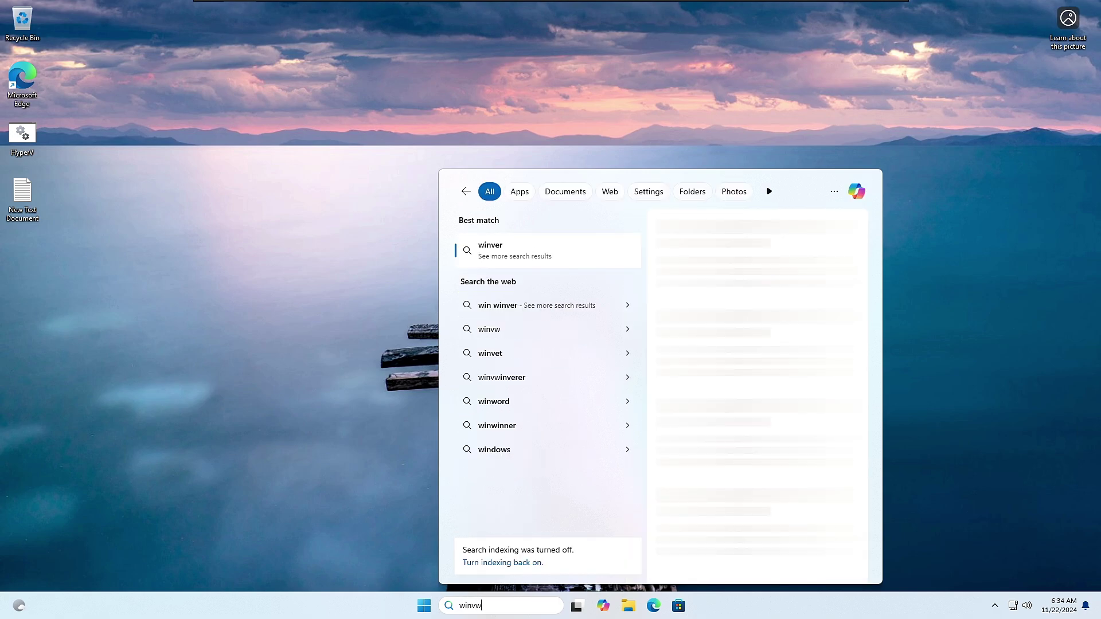
key("BackSpace")
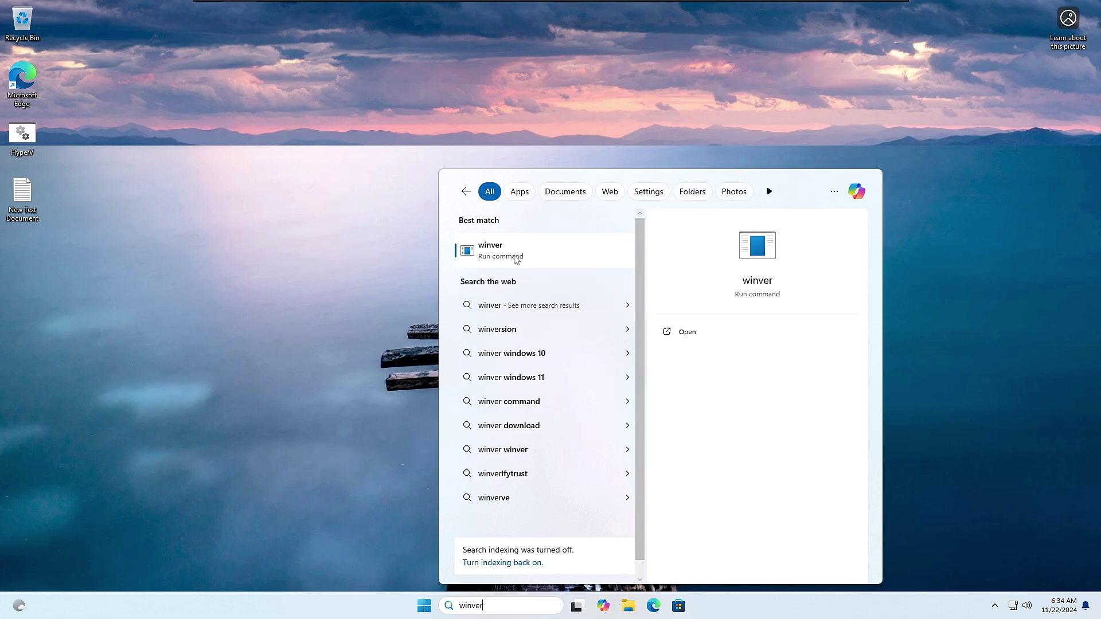
left_click(515, 258)
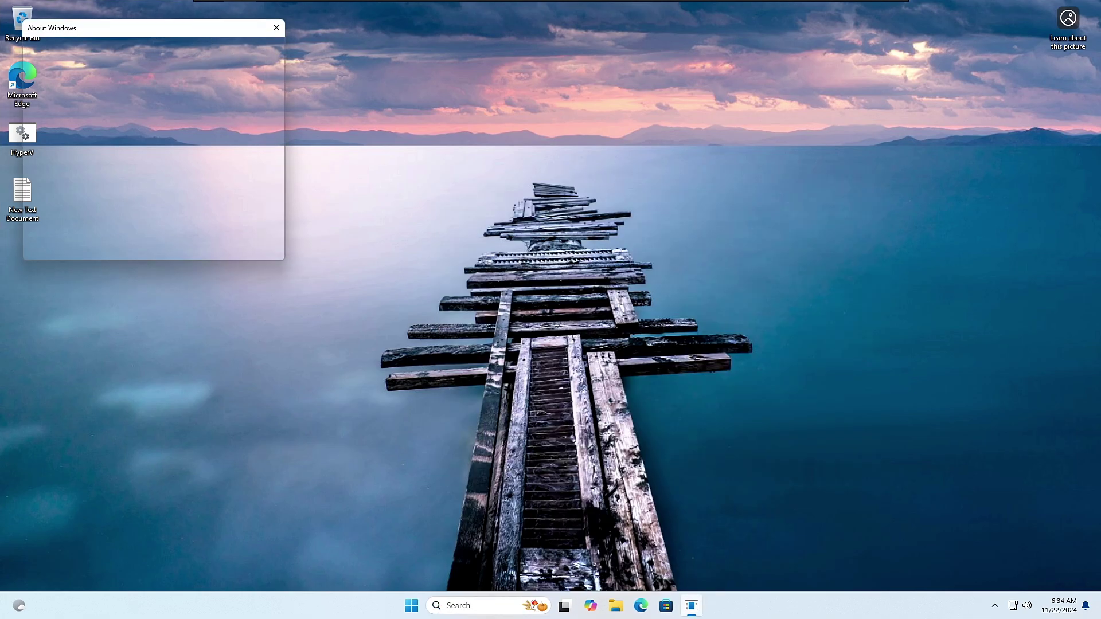
left_click_drag(210, 30, 624, 221)
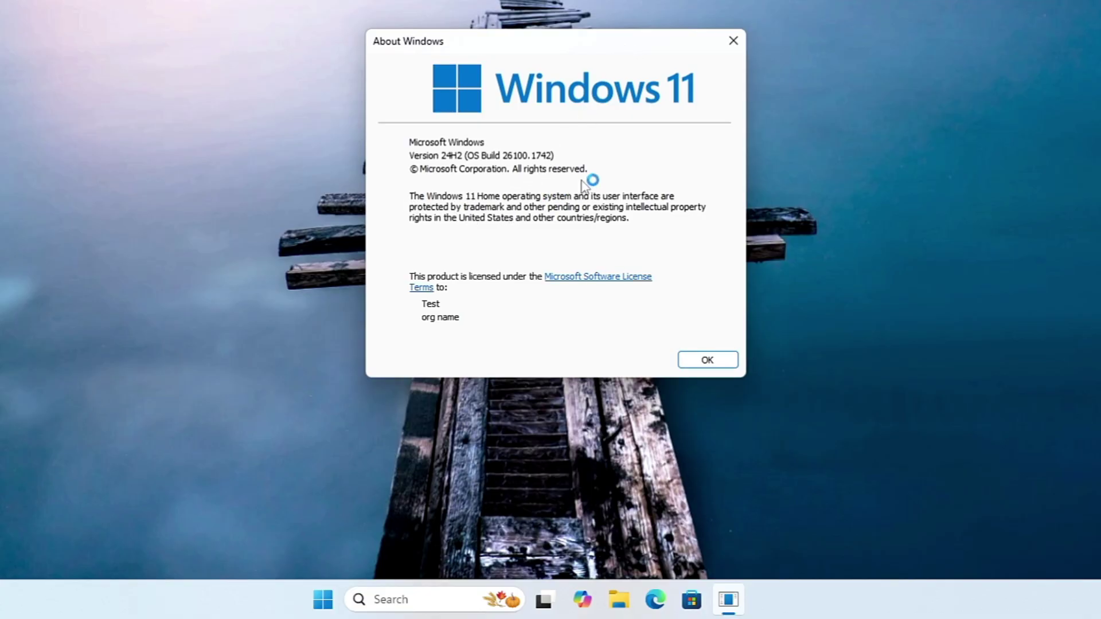
left_click_drag(549, 55, 560, 16)
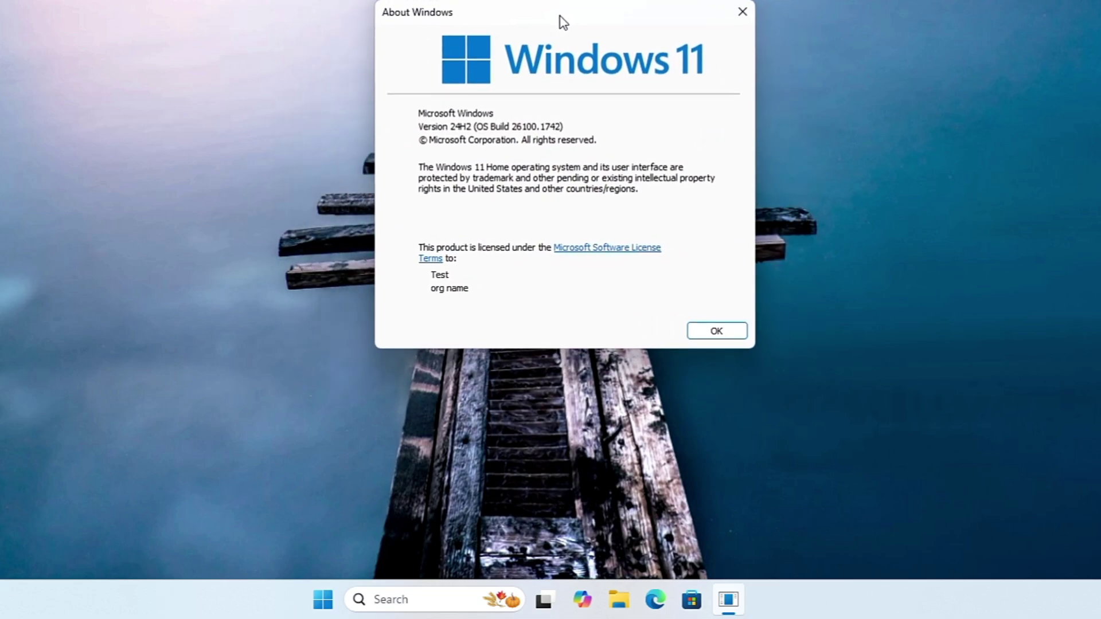
left_click(741, 12)
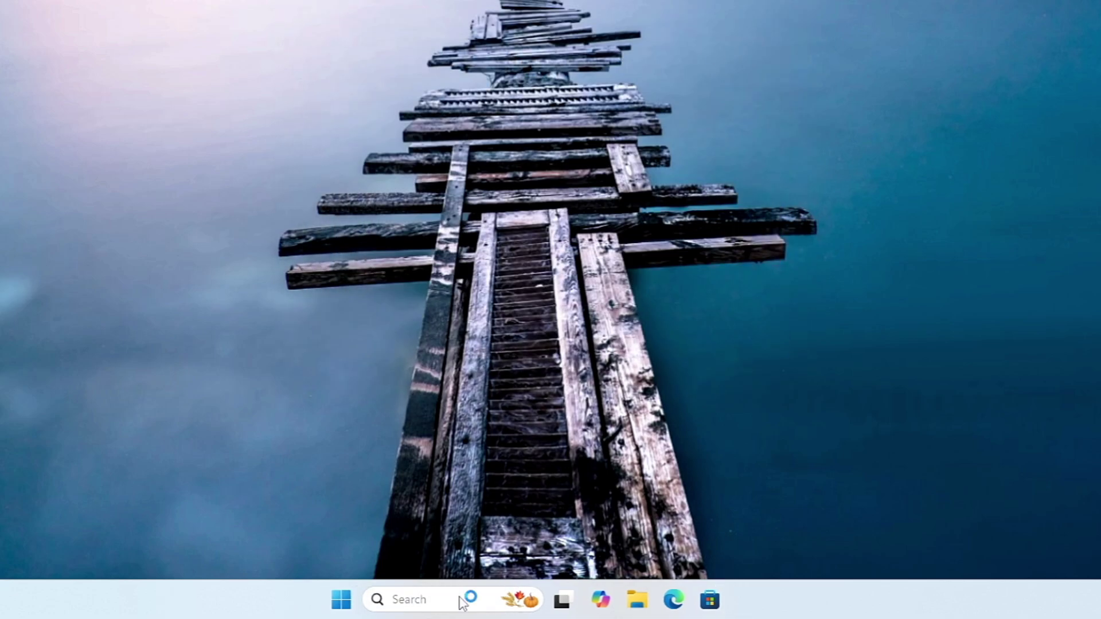
Search 'hy' and launch Hyper-V Manager from the best match.
left_click(462, 599)
type("hy")
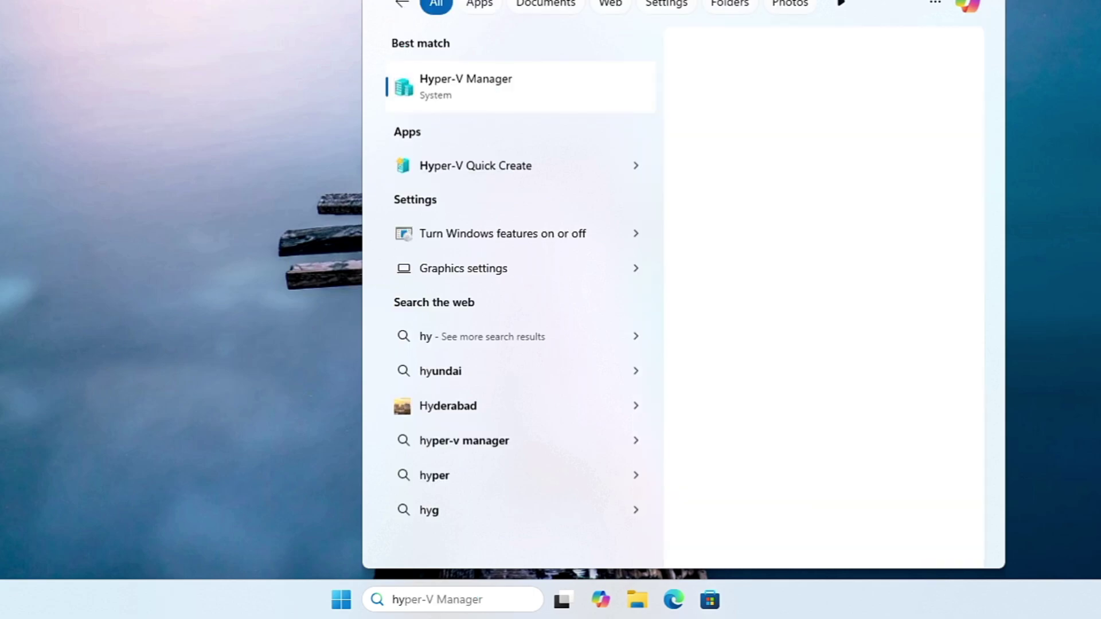
left_click(489, 86)
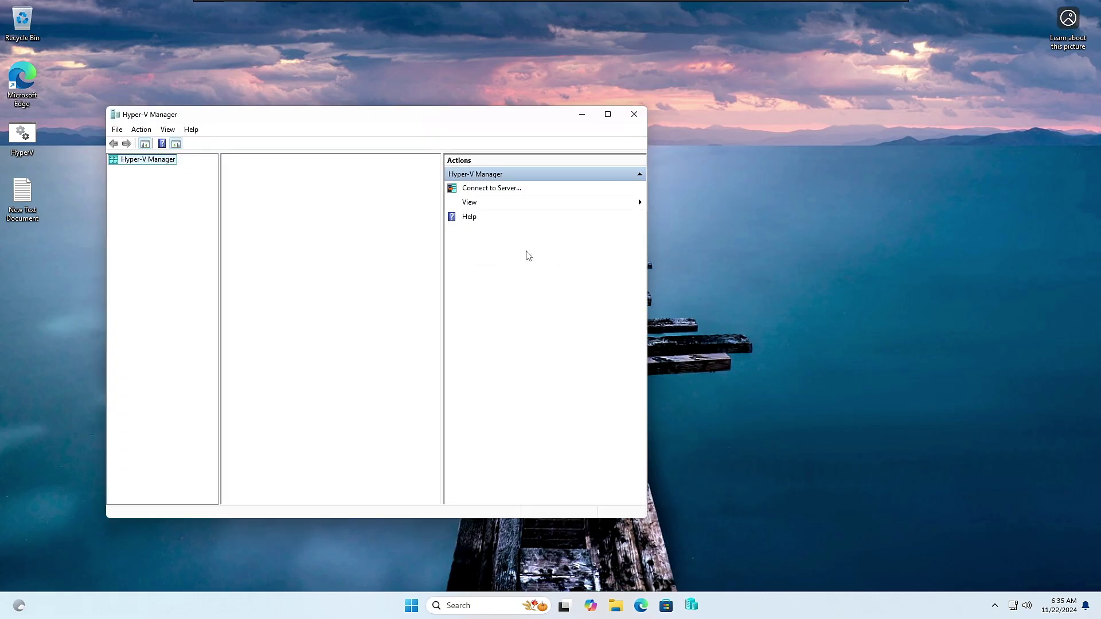
Move Hyper-V Manager right, select the local host, and open then cancel the New Virtual Machine Wizard.
left_click_drag(422, 118, 665, 129)
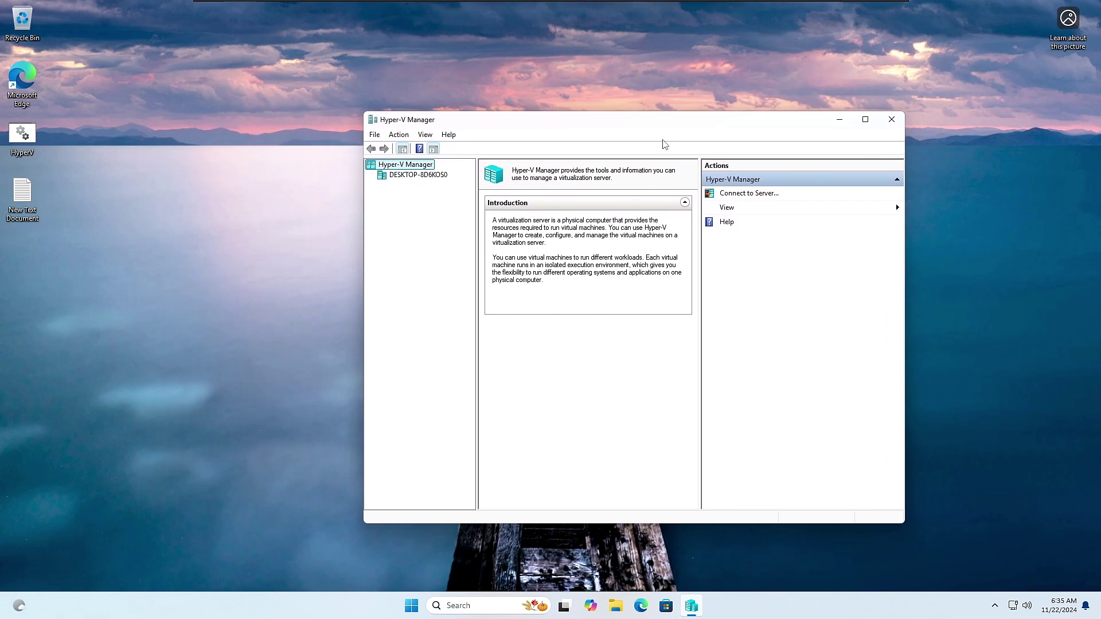
left_click(374, 135)
mouse_move(399, 135)
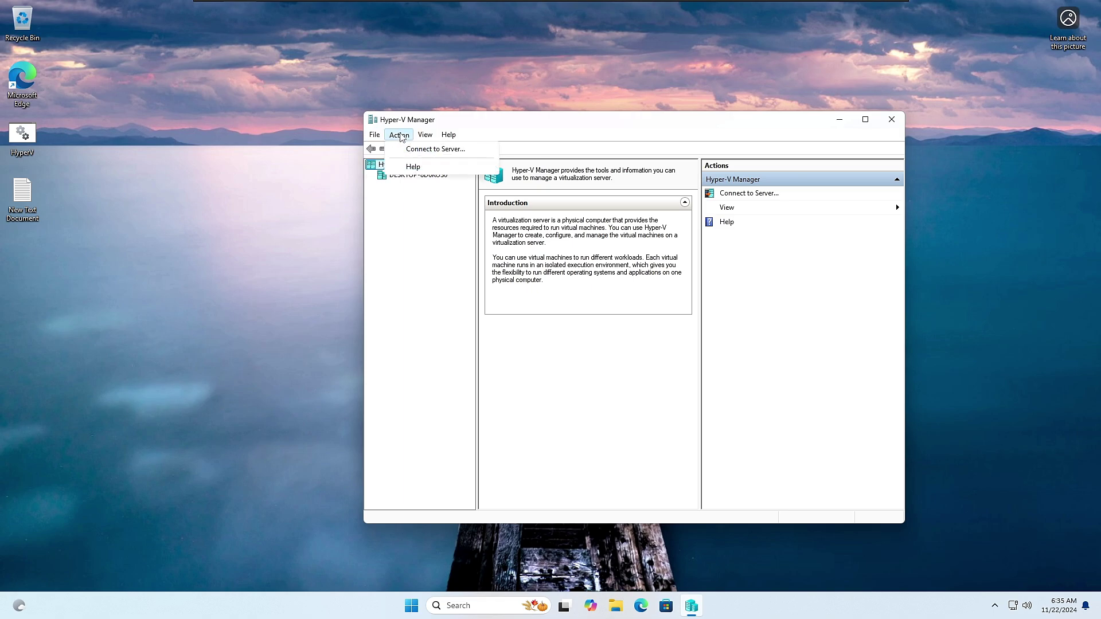
left_click(528, 135)
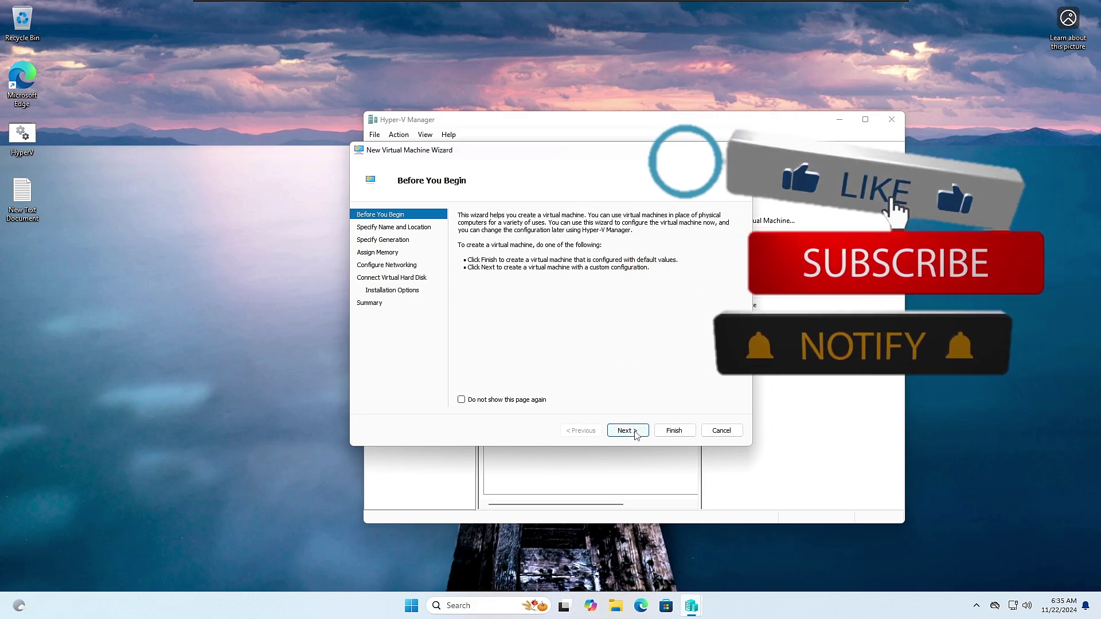
left_click(627, 430)
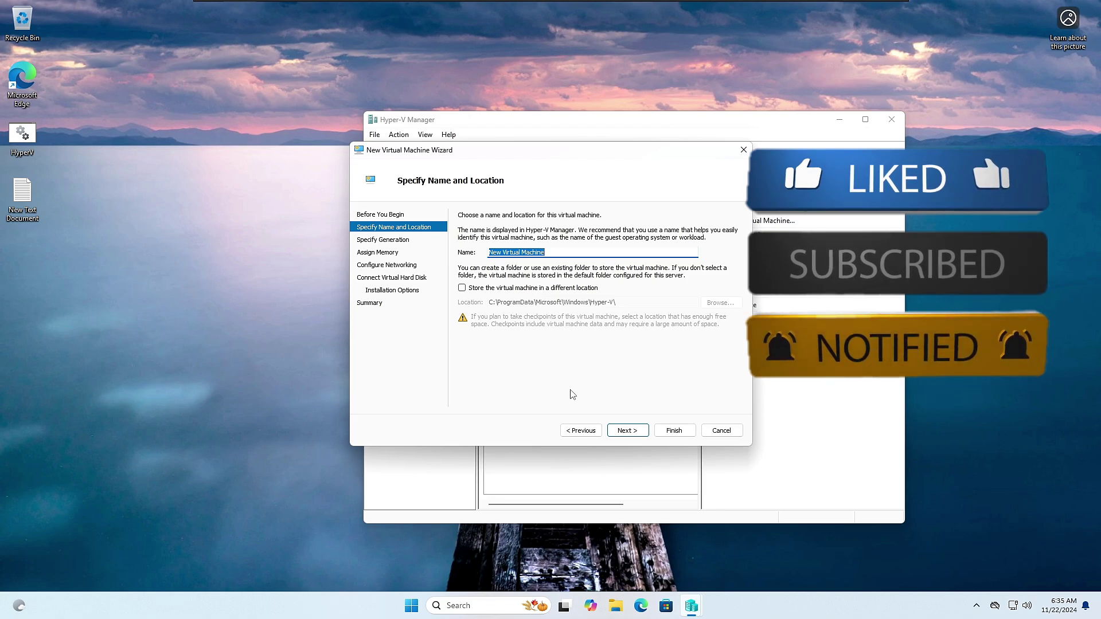
left_click(721, 430)
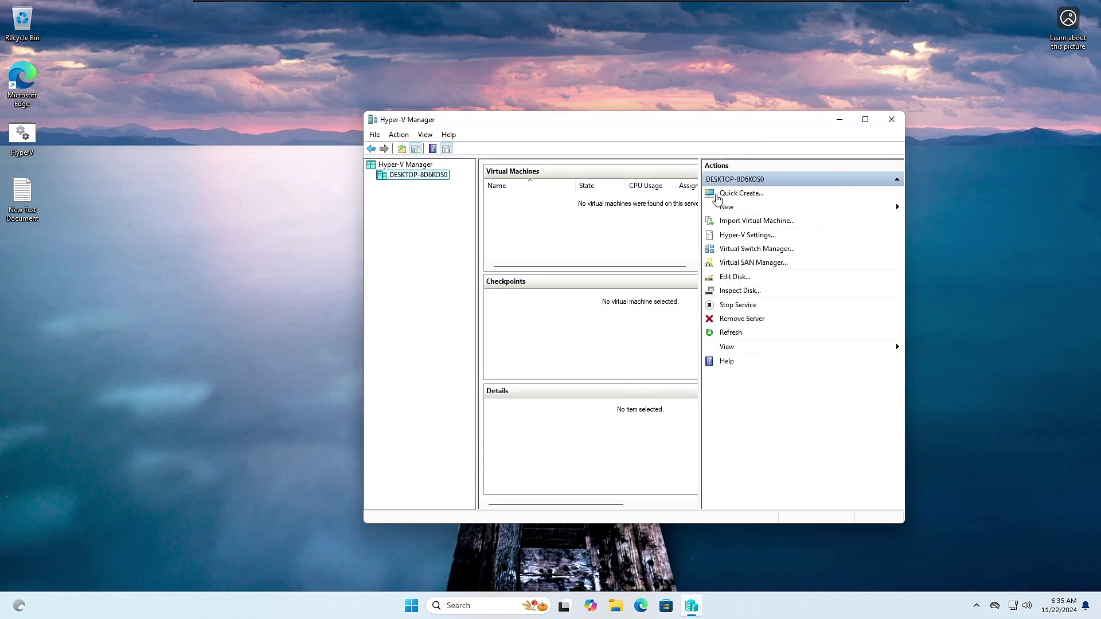